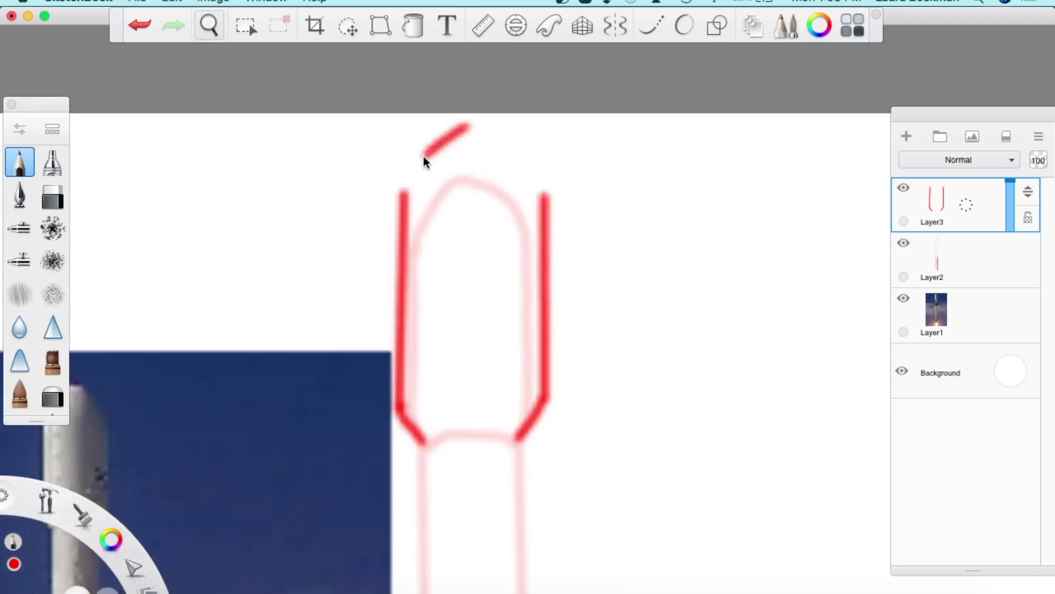
Undo the stray nose stroke and move the red fairing side lines down slightly on the canvas
key("ctrl+z")
left_click(348, 25)
left_click_drag(485, 436, 485, 456)
left_click(392, 51)
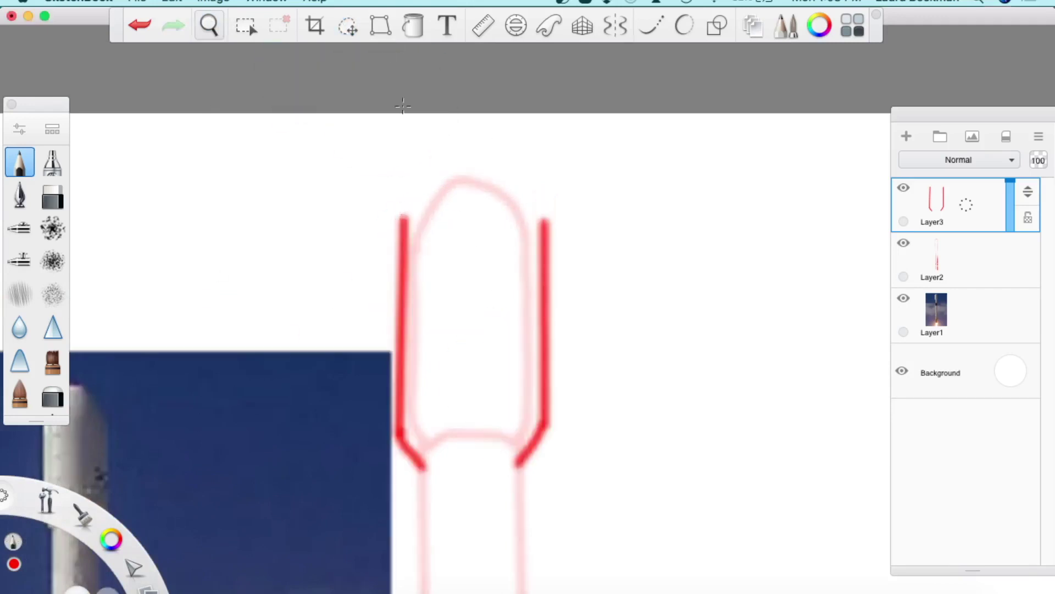
Sketch the rocket's pointed nose cone in red, joining the tops of the two fairing side lines
mouse_move(468, 122)
left_mouse_down()
mouse_move(417, 163)
mouse_move(401, 218)
left_mouse_up()
key("ctrl+z")
left_click_drag(545, 226, 498, 144)
key("ctrl+z")
mouse_move(544, 227)
left_mouse_down()
mouse_move(511, 150)
mouse_move(480, 119)
mouse_move(438, 124)
mouse_move(448, 121)
mouse_move(399, 216)
left_mouse_up()
Sketch the small marking on the fairing's side and the shaded, curved collar at the fairing's base in red
mouse_move(535, 361)
left_mouse_down()
mouse_move(512, 360)
mouse_move(529, 332)
left_mouse_up()
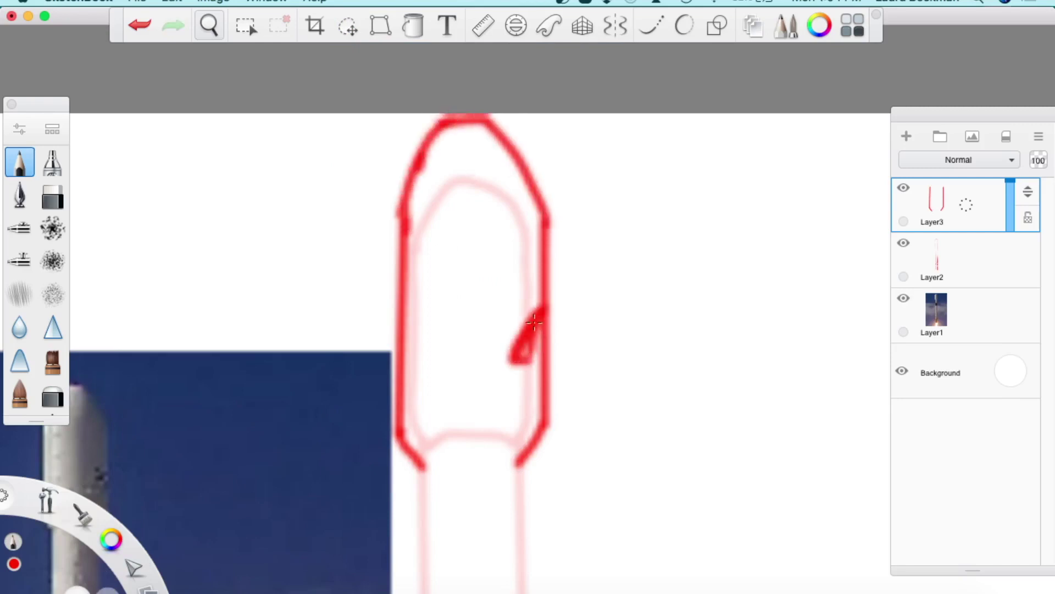
key("space")
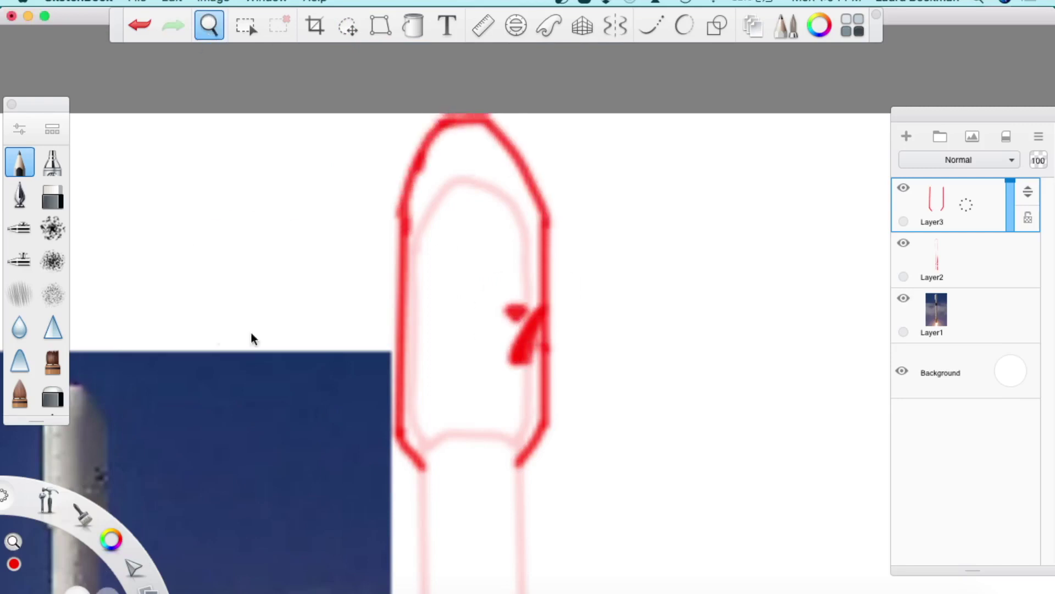
left_click_drag(242, 332, 321, 145)
mouse_move(479, 250)
left_mouse_down()
mouse_move(635, 223)
mouse_move(603, 260)
mouse_move(491, 256)
left_mouse_up()
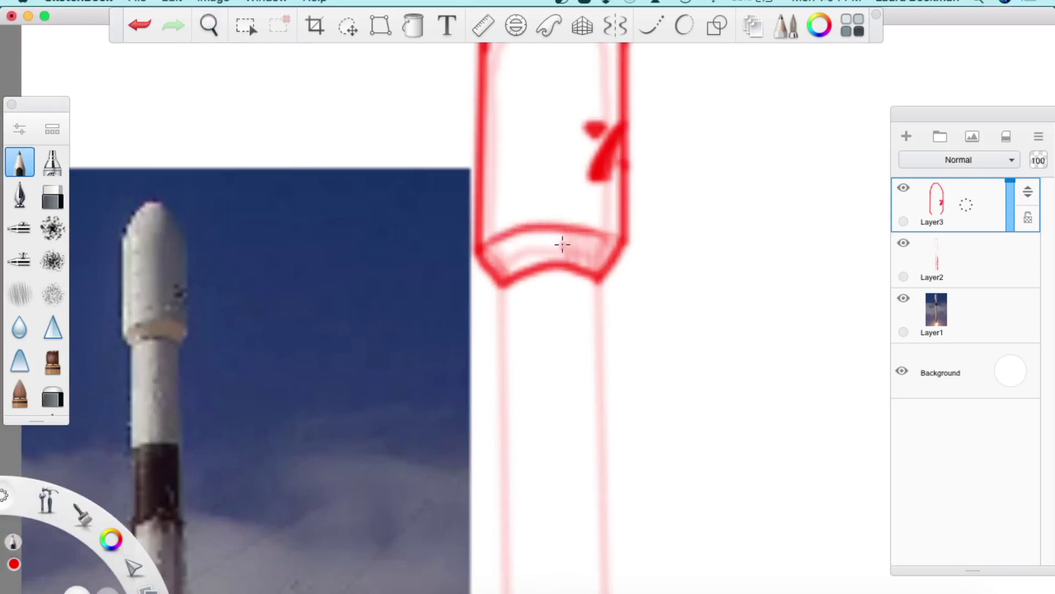
key("space")
left_click_drag(258, 330, 370, 354)
key("v")
left_click_drag(376, 261, 376, 256)
key("r")
mouse_move(677, 219)
left_mouse_down()
mouse_move(329, 136)
mouse_move(320, 114)
mouse_move(365, 97)
left_mouse_up()
left_click_drag(399, 183, 393, 394)
left_click_drag(405, 438, 405, 504)
left_click_drag(330, 271, 302, 271)
left_click_drag(371, 183, 371, 489)
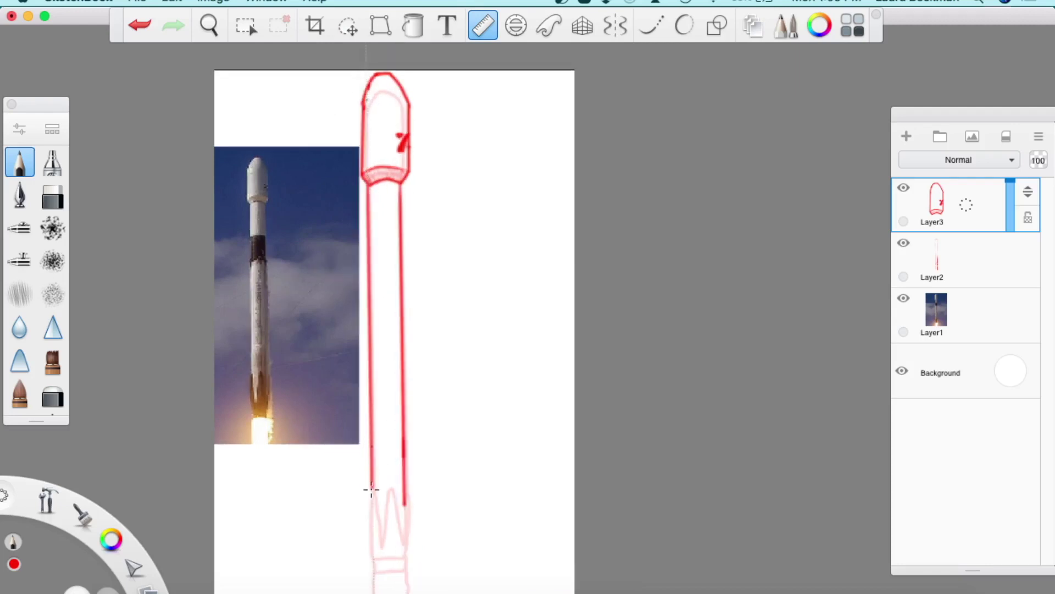
key("super+z")
key("super+z")
key("super+z")
key("super+z")
Draw both long straight sides of the rocket body in red with the ruler, from the fairing to the base
key("z")
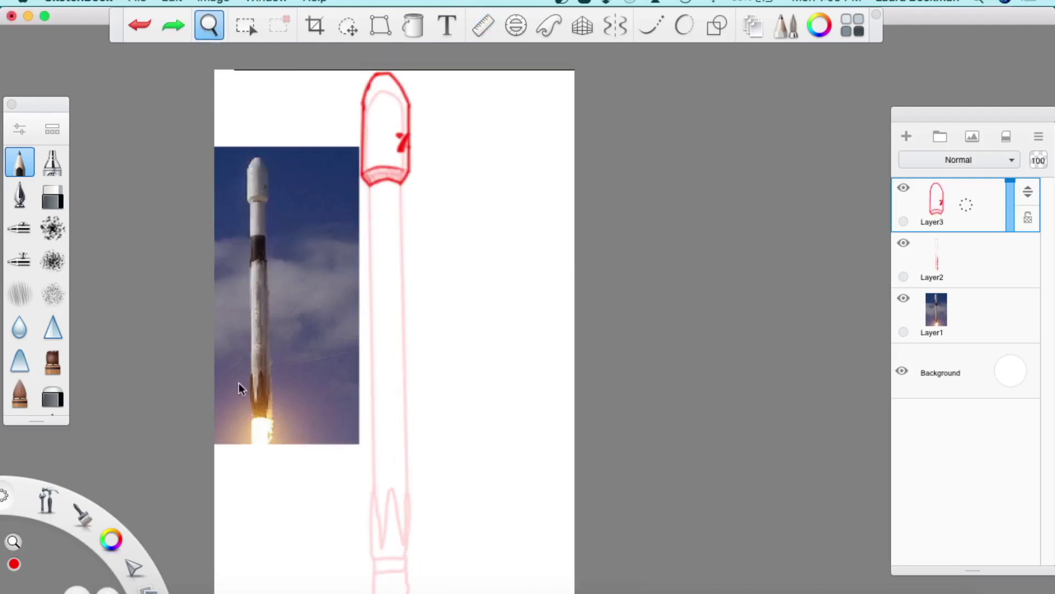
left_click_drag(238, 383, 226, 361)
mouse_move(247, 212)
left_mouse_down()
mouse_move(340, 264)
mouse_move(479, 218)
left_mouse_up()
key("z")
left_click_drag(289, 220, 316, 270)
left_click(483, 25)
mouse_move(331, 191)
left_mouse_down()
mouse_move(352, 329)
mouse_move(348, 522)
left_mouse_up()
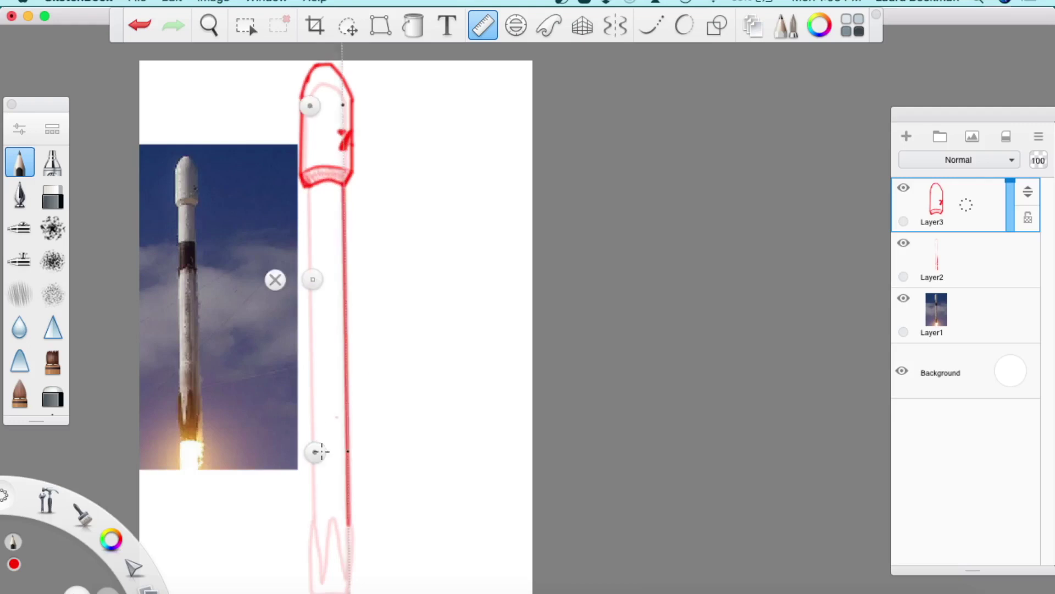
left_click_drag(319, 306, 286, 318)
left_click_drag(311, 190, 313, 518)
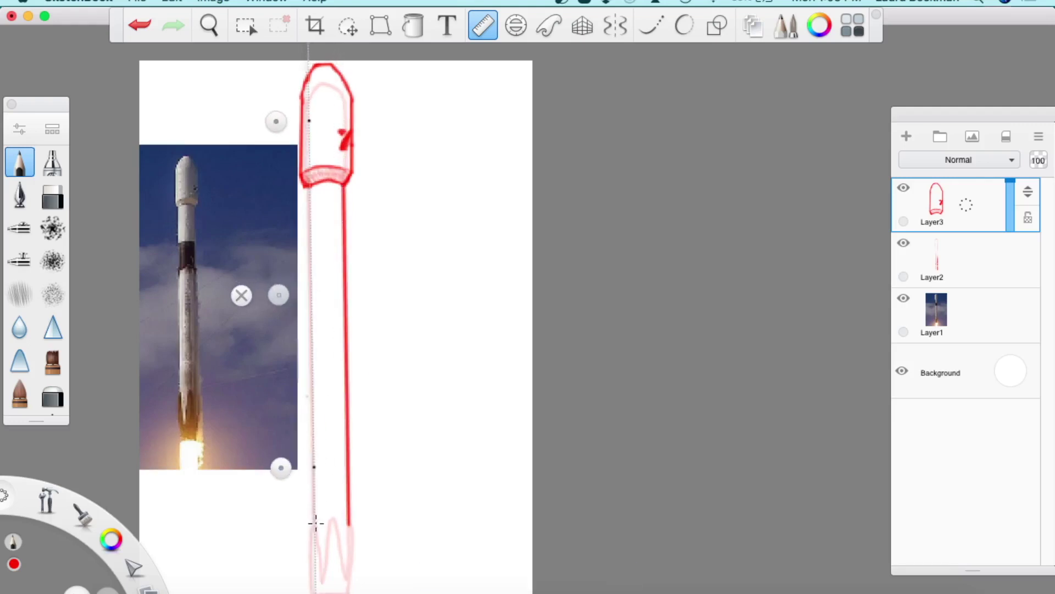
Draw two straight red crosslines on the upper body to mark off the dark band seen in the reference photo
key("z")
left_click_drag(344, 321, 455, 488)
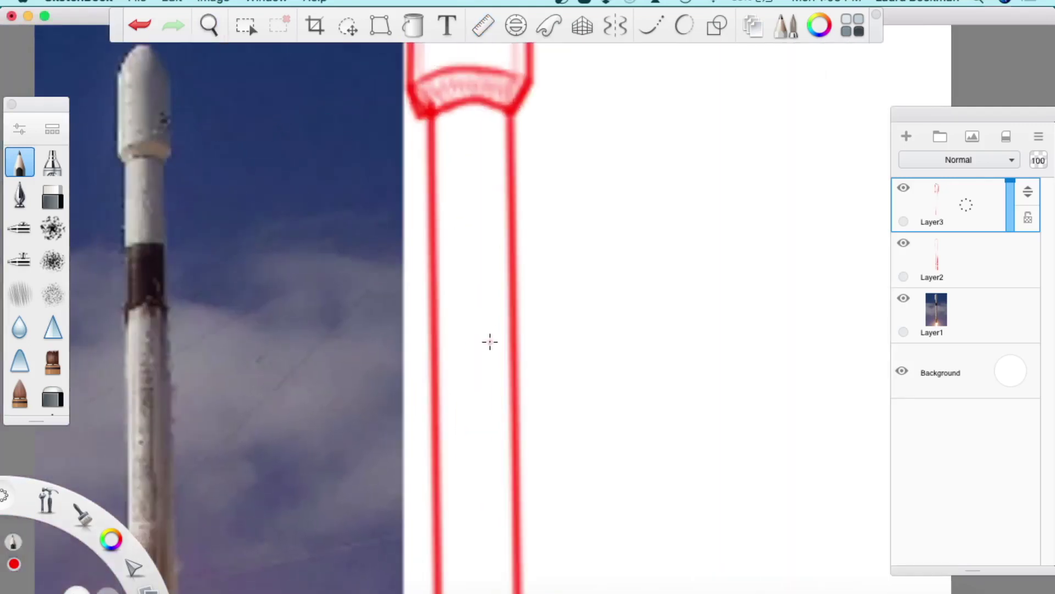
key("super+z")
left_click(717, 25)
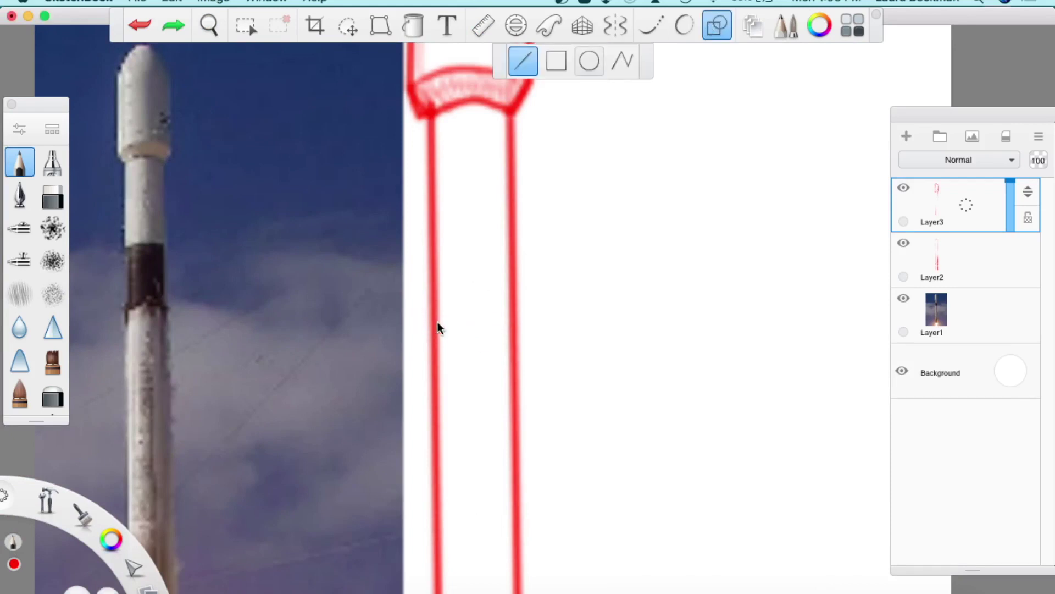
left_click_drag(434, 324, 508, 328)
left_click_drag(511, 454, 434, 462)
key("Escape")
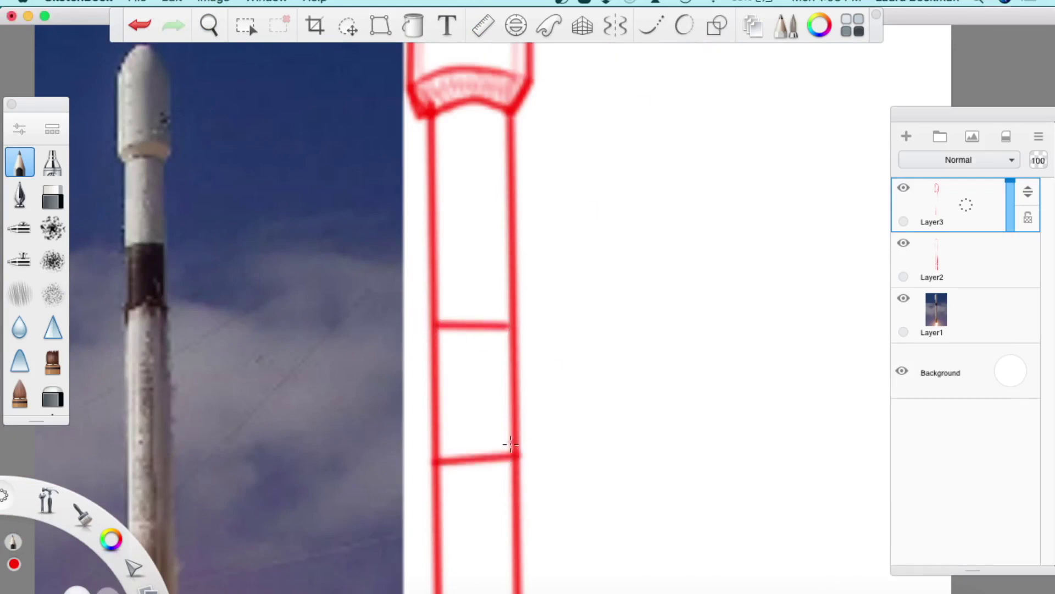
Fill the band between the two crosslines on the rocket body with solid red
left_click_drag(517, 401, 489, 453)
left_click_drag(514, 374, 467, 421)
key("super+z")
key("super+z")
left_click(412, 25)
left_click(494, 372)
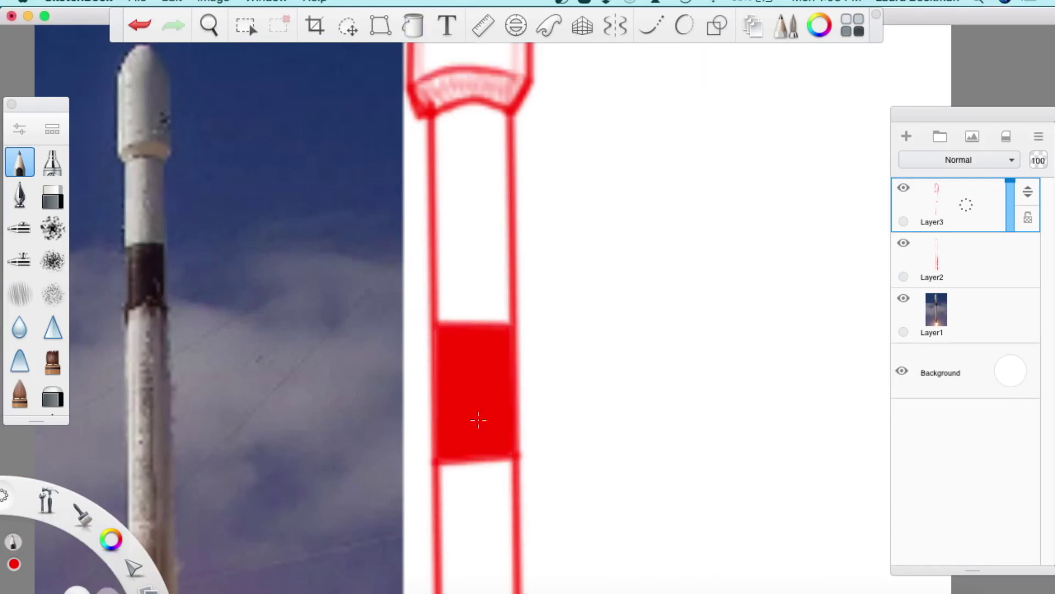
Draw a thin red line along the centre of the lower rocket body with the ruler, starting below the band
key("space")
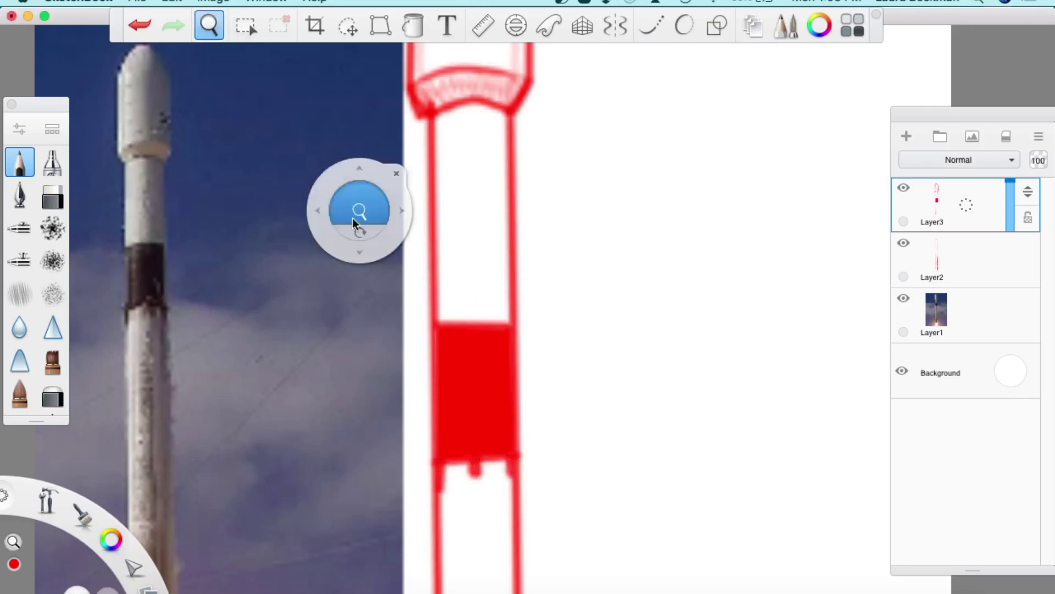
left_click_drag(358, 241, 420, 314)
left_click(483, 25)
left_click_drag(278, 295, 358, 296)
left_click(323, 295)
Sketch the outline of the rocket's pronged base section and fill it with solid red
key("space")
mouse_move(325, 453)
left_mouse_down()
mouse_move(340, 324)
mouse_move(365, 353)
mouse_move(385, 481)
left_mouse_up()
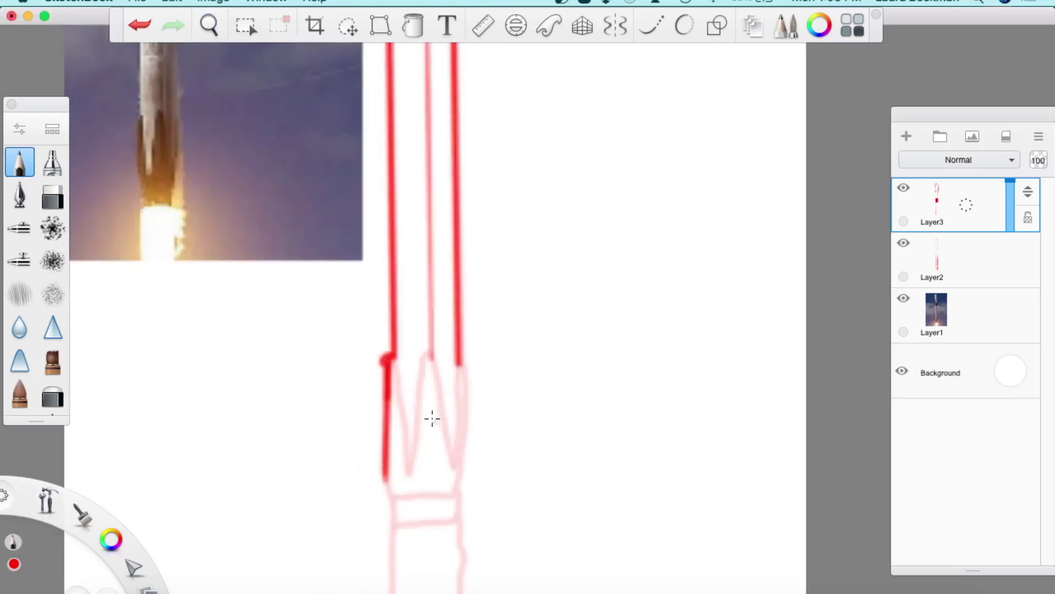
left_click_drag(383, 438, 386, 512)
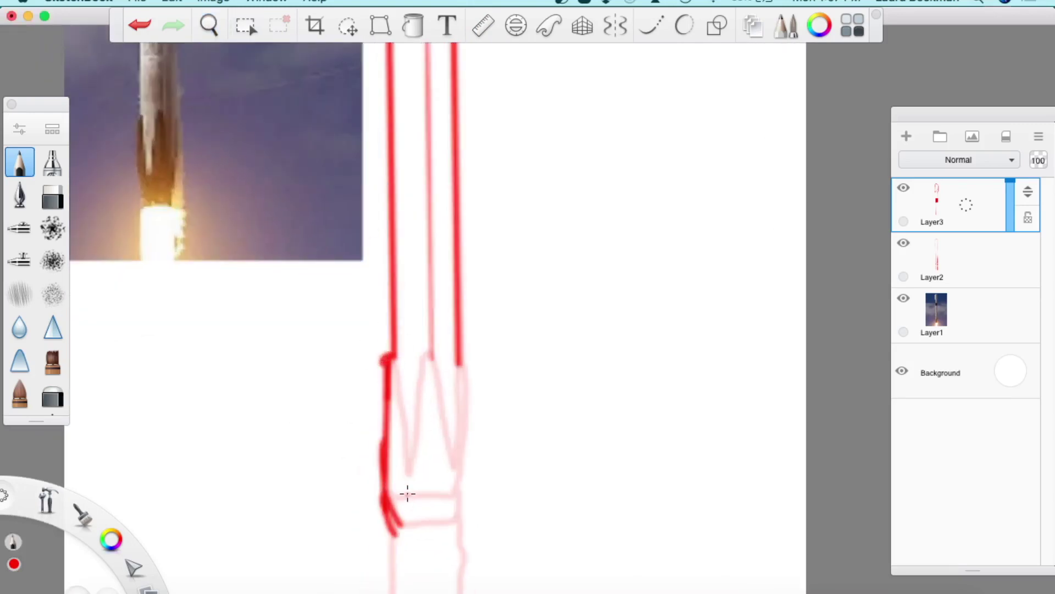
left_click_drag(400, 383, 405, 431)
mouse_move(397, 367)
left_mouse_down()
mouse_move(409, 476)
mouse_move(424, 367)
mouse_move(458, 489)
mouse_move(454, 352)
mouse_move(462, 502)
left_mouse_up()
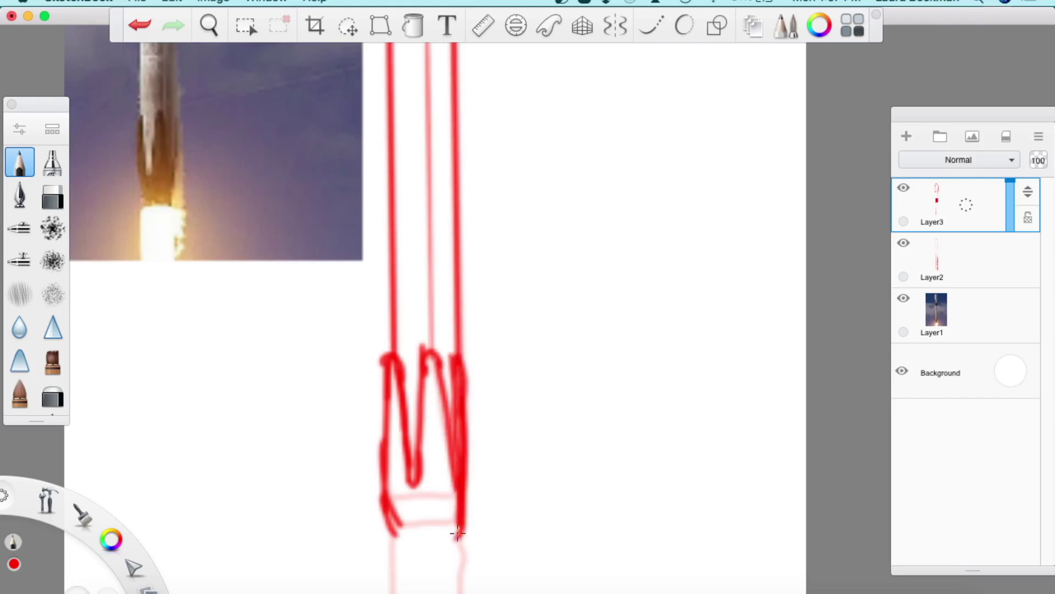
key("f")
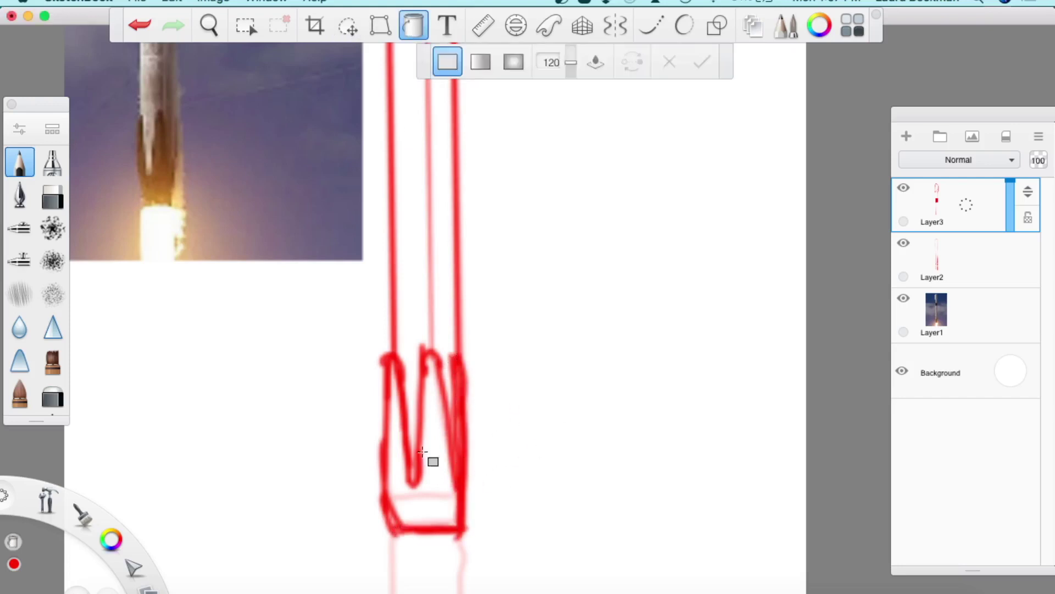
left_click(430, 459)
Sketch a narrow segmented strip below the rocket's base and a streaked exhaust flame reaching the canvas edge in red
key("space")
scroll(316, 278, "down", 5)
scroll(305, 316, "up", 5)
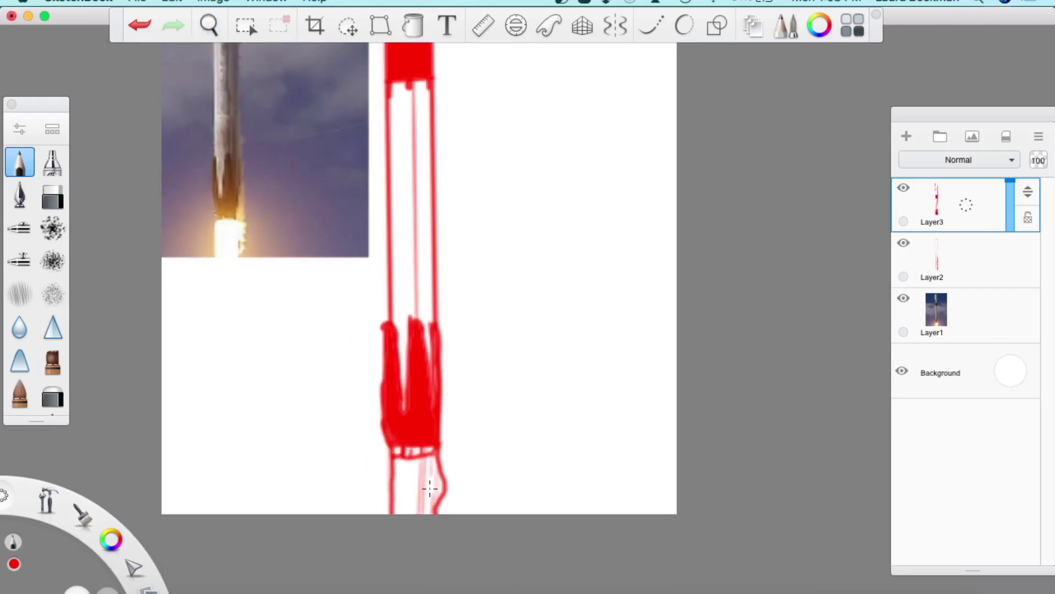
mouse_move(413, 463)
left_mouse_down()
mouse_move(391, 557)
mouse_move(401, 460)
left_mouse_up()
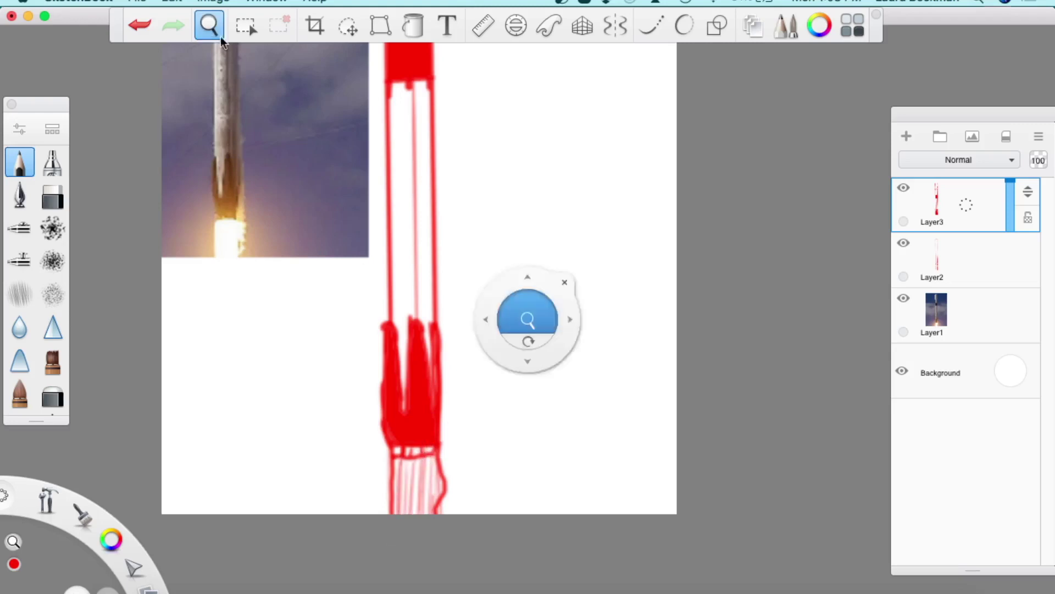
Lower the opacity of Layer3 holding the red sketch and add a new layer above it
scroll(327, 396, "down", 5)
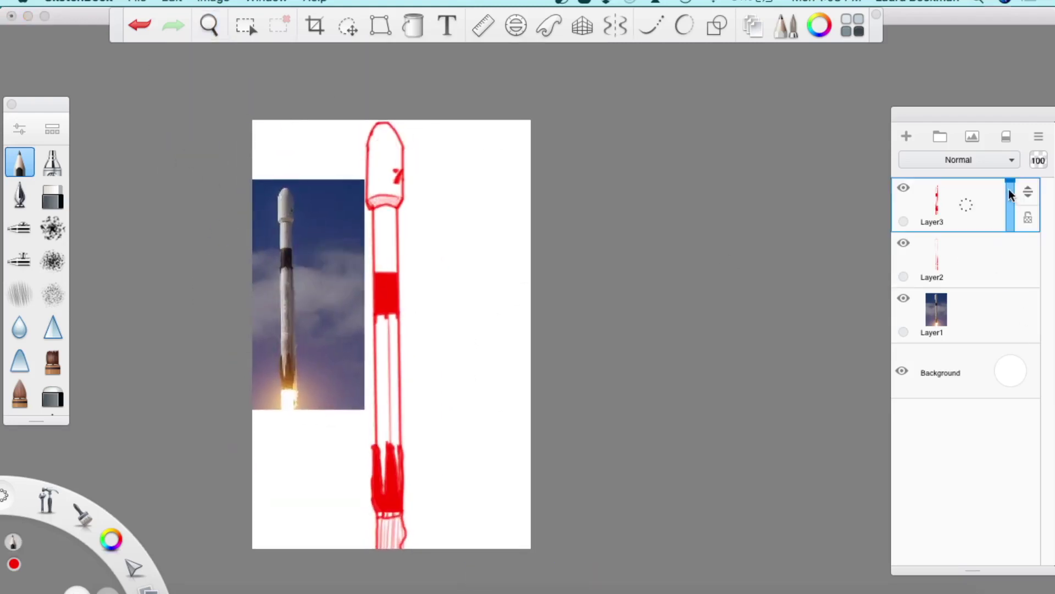
left_click_drag(1012, 190, 1008, 203)
left_click(906, 136)
Ink the two curved lower corners of the fairing in black with the Inking Pen
double_click(20, 195)
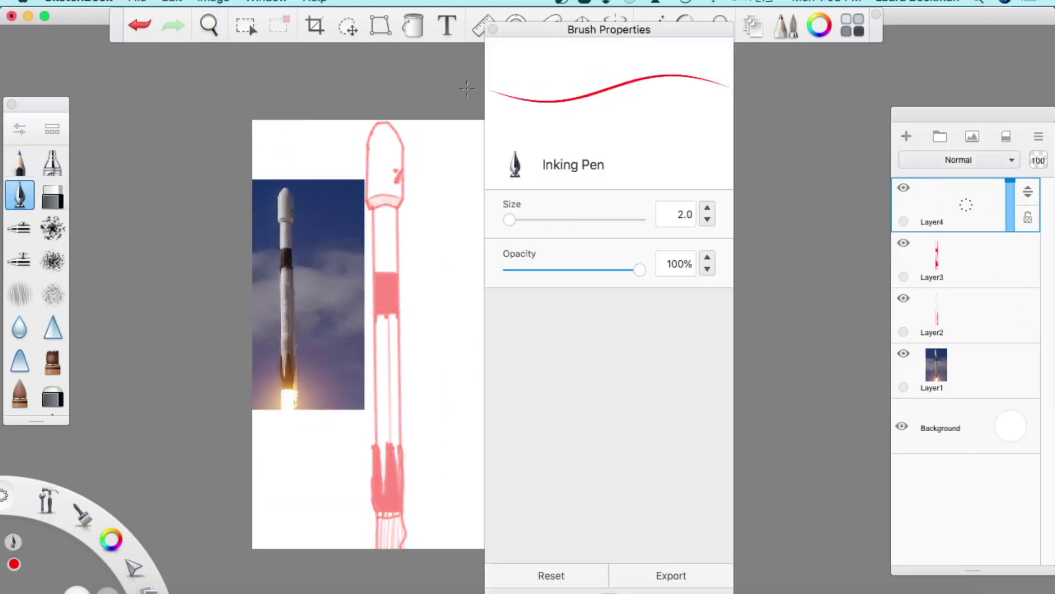
left_click(13, 563)
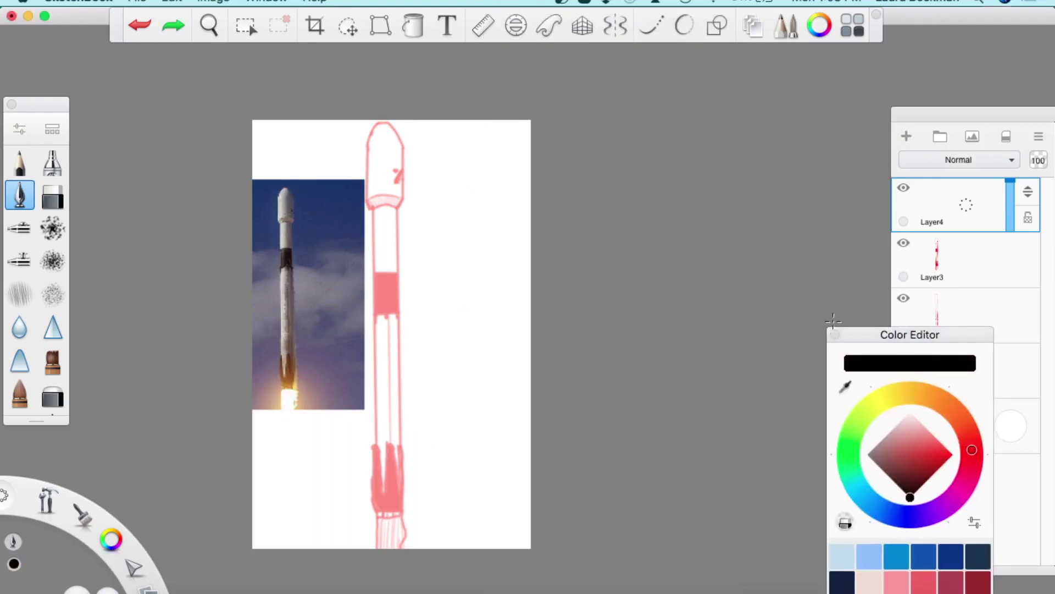
scroll(278, 172, "up", 6)
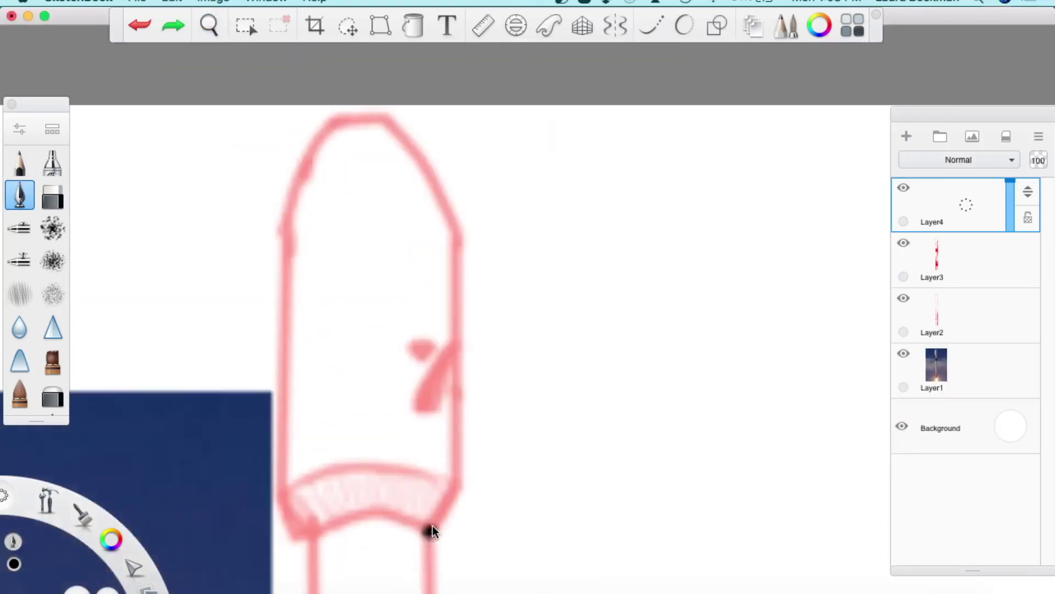
left_click_drag(305, 532, 278, 463)
Ink both straight sides of the fairing in black using the straight line shape
left_click(720, 26)
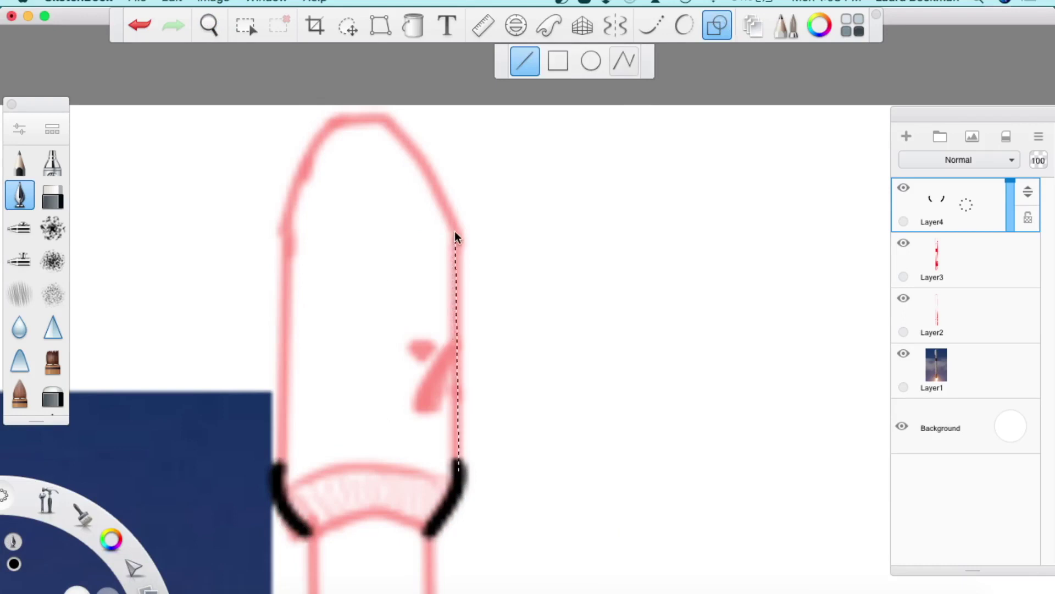
left_click_drag(455, 237, 455, 233)
key("super+z")
left_click_drag(278, 470, 279, 334)
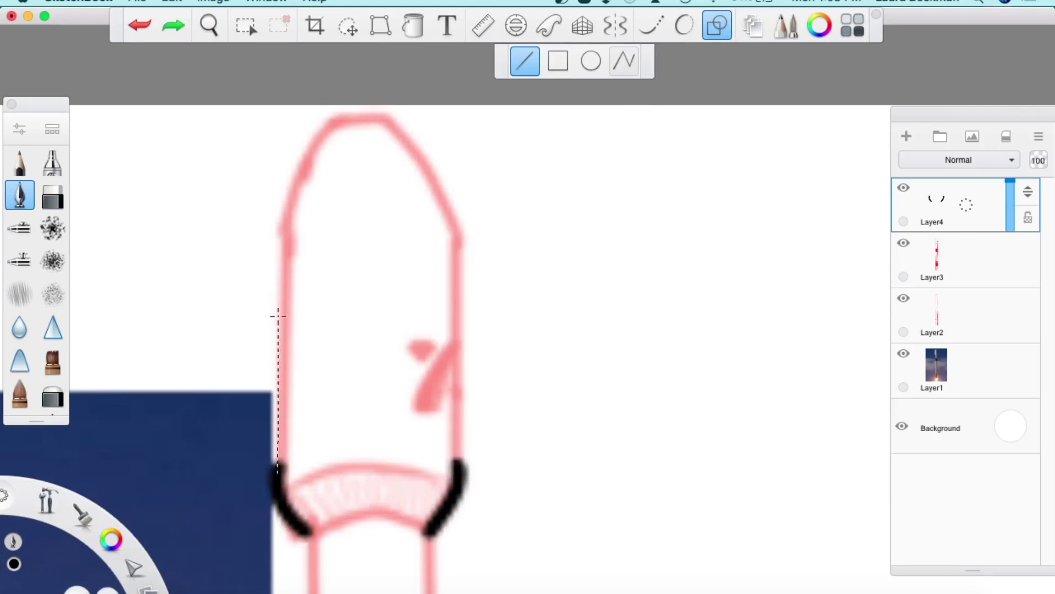
left_click_drag(296, 179, 281, 174)
key("super+z")
left_click_drag(455, 366, 454, 250)
left_click_drag(295, 232, 297, 225)
key("super+z")
left_click_drag(280, 366, 280, 420)
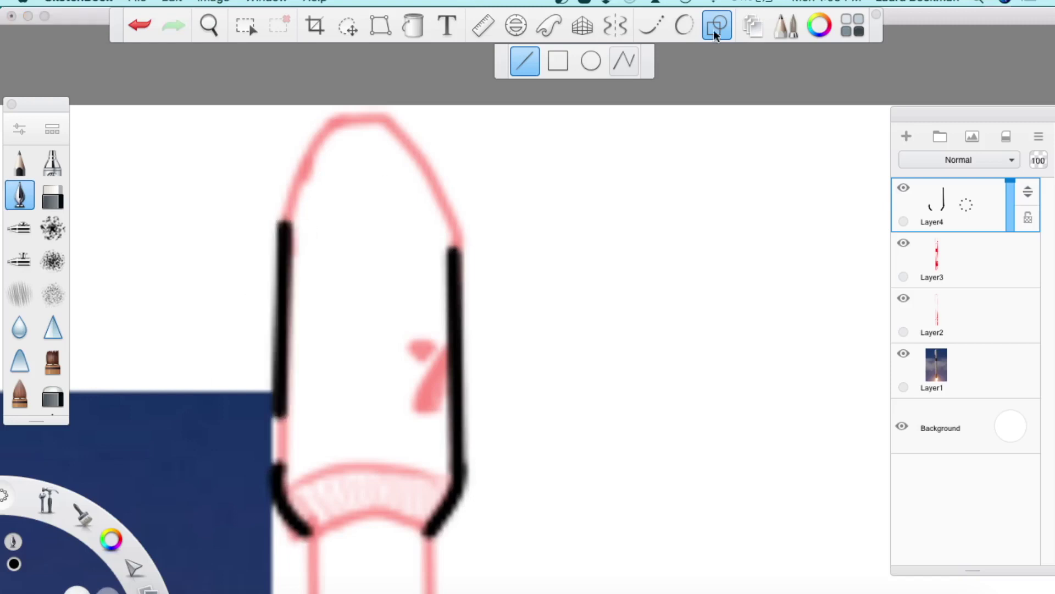
Ink the marking on the fairing's side and the two curved collar lines at its base in black
key("Escape")
mouse_move(406, 412)
left_mouse_down()
mouse_move(437, 364)
mouse_move(435, 404)
mouse_move(403, 410)
mouse_move(443, 369)
mouse_move(432, 388)
left_mouse_up()
left_click_drag(399, 345, 389, 346)
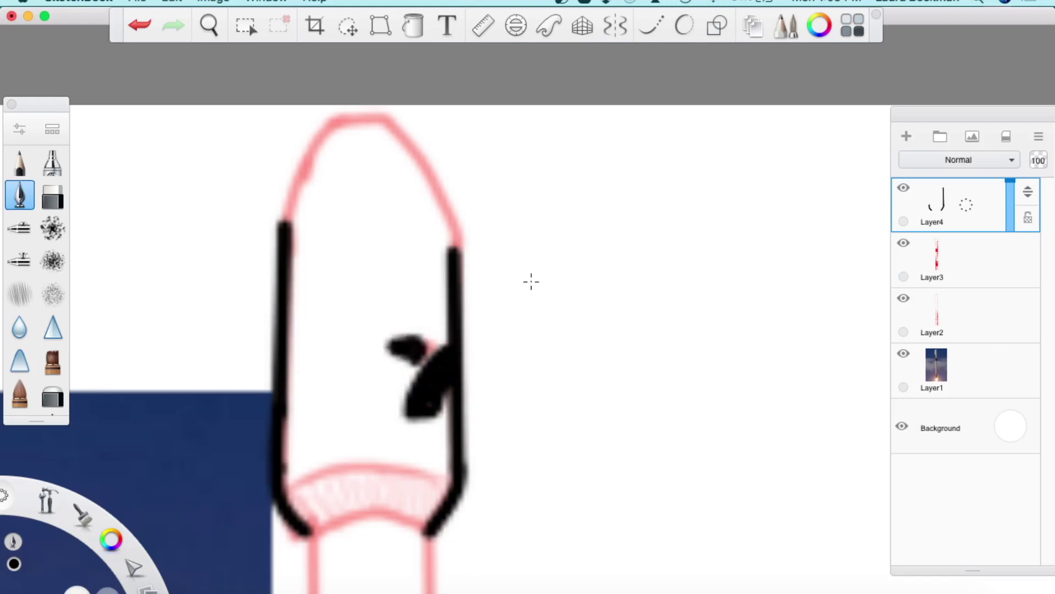
mouse_move(429, 532)
left_mouse_down()
mouse_move(329, 521)
mouse_move(297, 536)
left_mouse_up()
left_click_drag(297, 487, 453, 471)
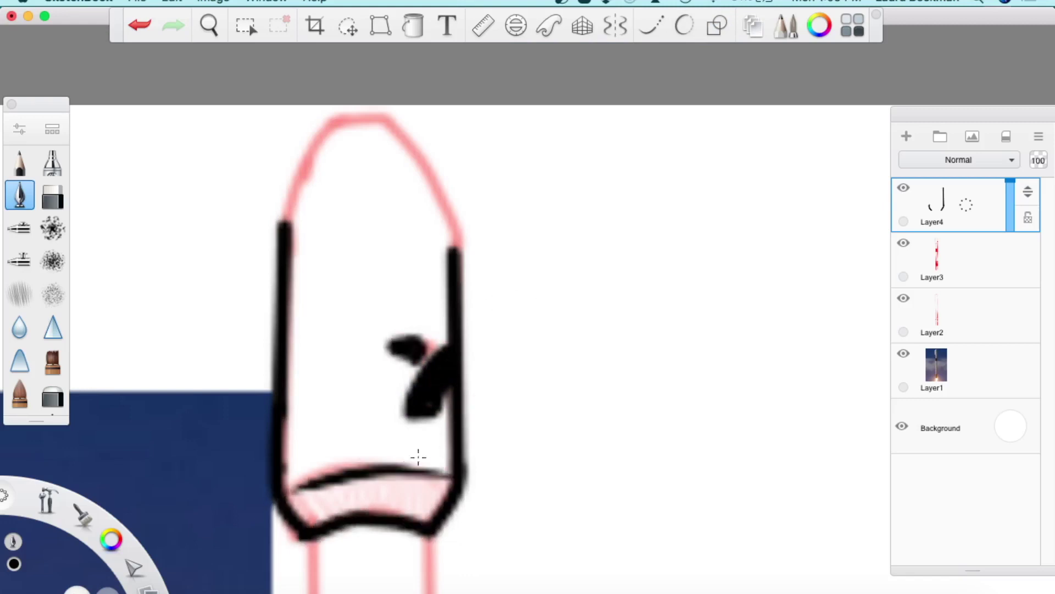
Ink the nose cone outline in black above the fairing sides and clean it up with the eraser
left_click_drag(208, 25, 202, 33)
mouse_move(269, 360)
left_mouse_down()
mouse_move(388, 165)
mouse_move(484, 272)
mouse_move(527, 385)
mouse_move(295, 278)
mouse_move(330, 217)
mouse_move(412, 179)
mouse_move(432, 183)
mouse_move(352, 159)
left_mouse_up()
key("ctrl+z")
key("e")
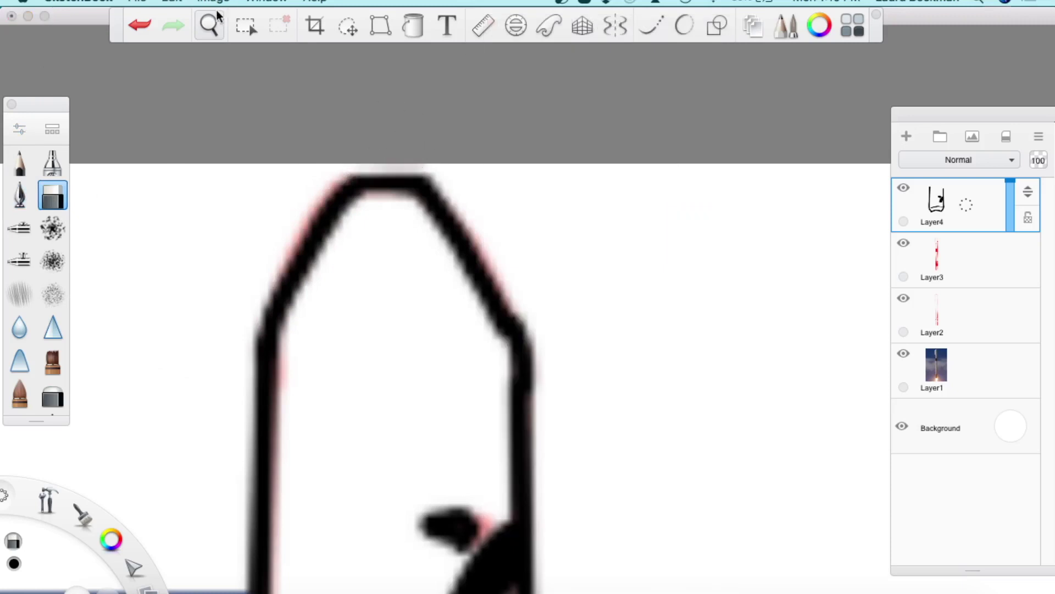
Ink both long sides of the rocket body in black with the ruler, from the collar into the base section
scroll(321, 280, "down", 10)
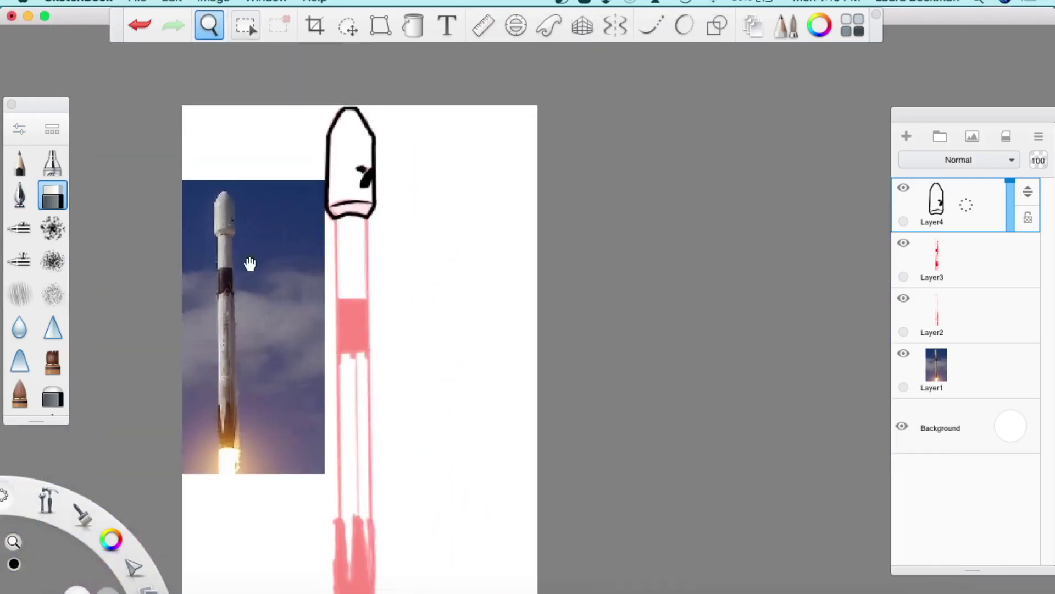
left_click_drag(250, 263, 254, 249)
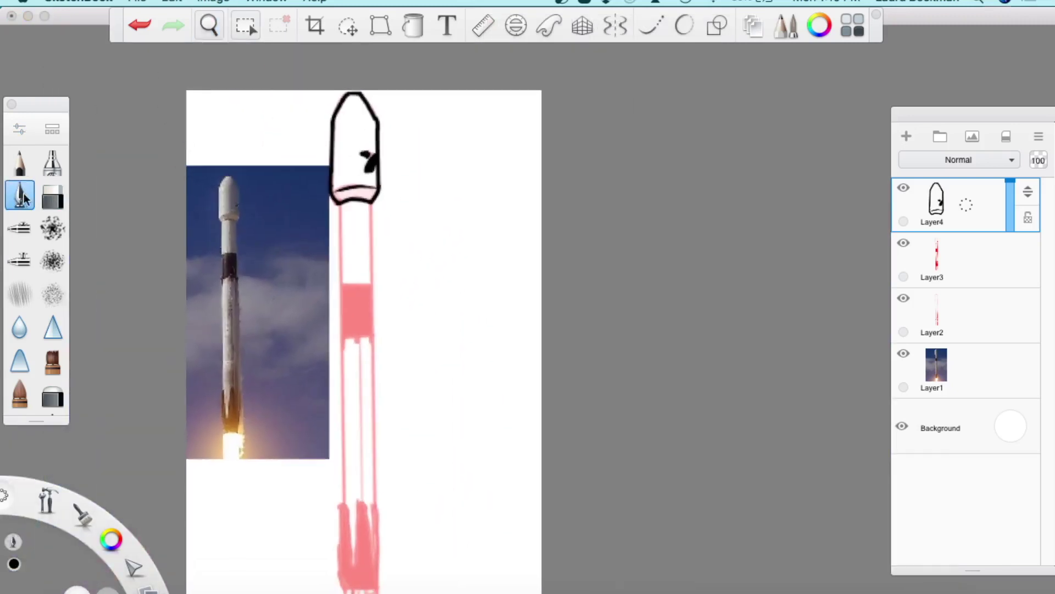
key("r")
mouse_move(405, 197)
left_mouse_down()
mouse_move(379, 197)
mouse_move(376, 528)
left_mouse_up()
left_click_drag(379, 238, 344, 238)
left_click_drag(339, 202, 340, 532)
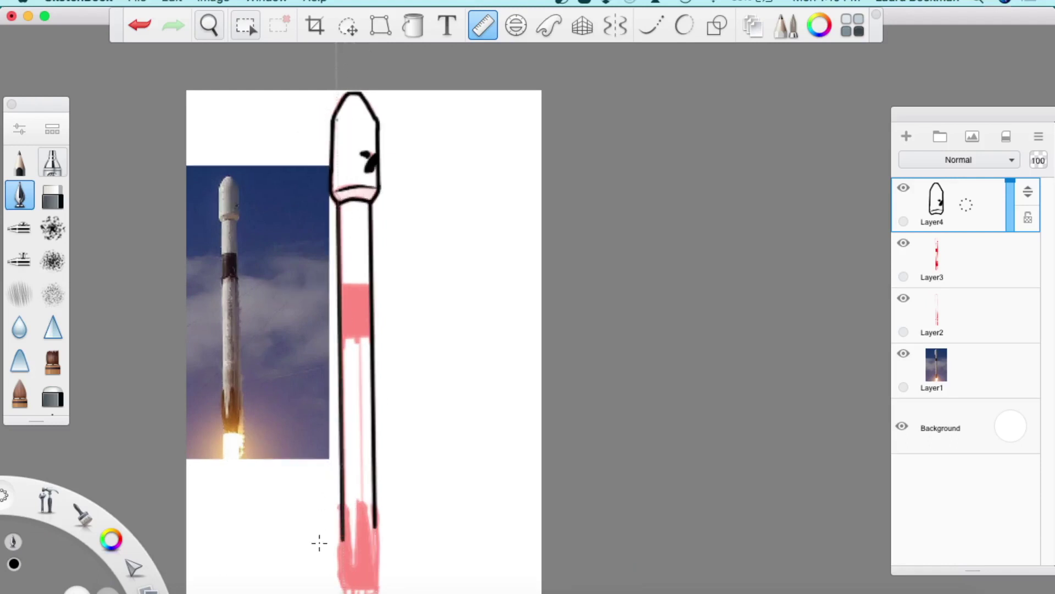
Ink the upper and lower edges of the body band with straight lines and fill the band with black
left_click(209, 24)
left_click_drag(244, 66, 214, 67)
left_click(704, 24)
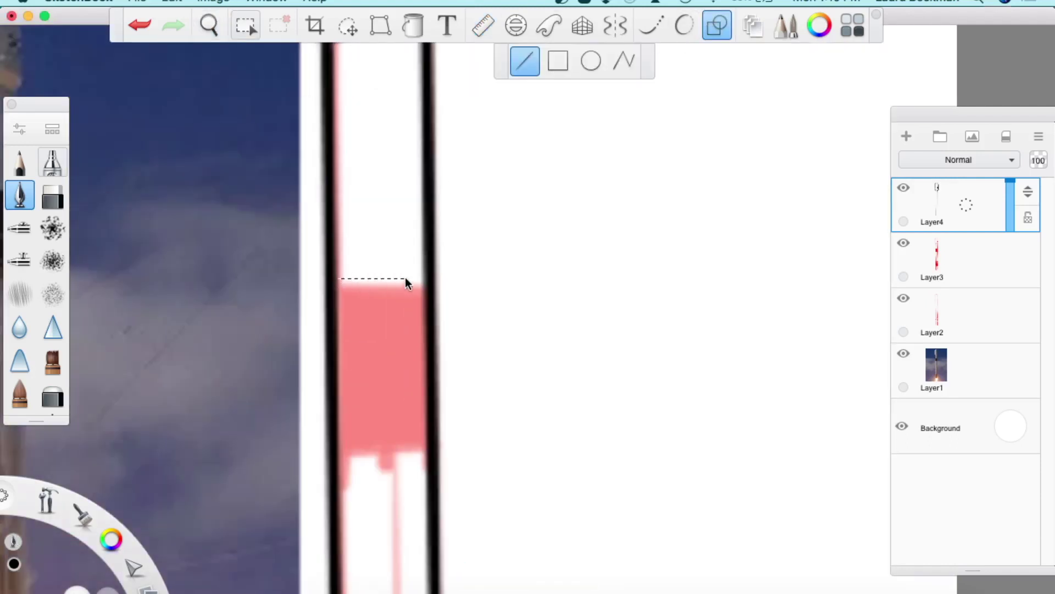
left_click_drag(402, 278, 428, 273)
left_click_drag(427, 391, 428, 391)
key("super+z")
left_click_drag(336, 437, 428, 430)
key("f")
left_click(394, 352)
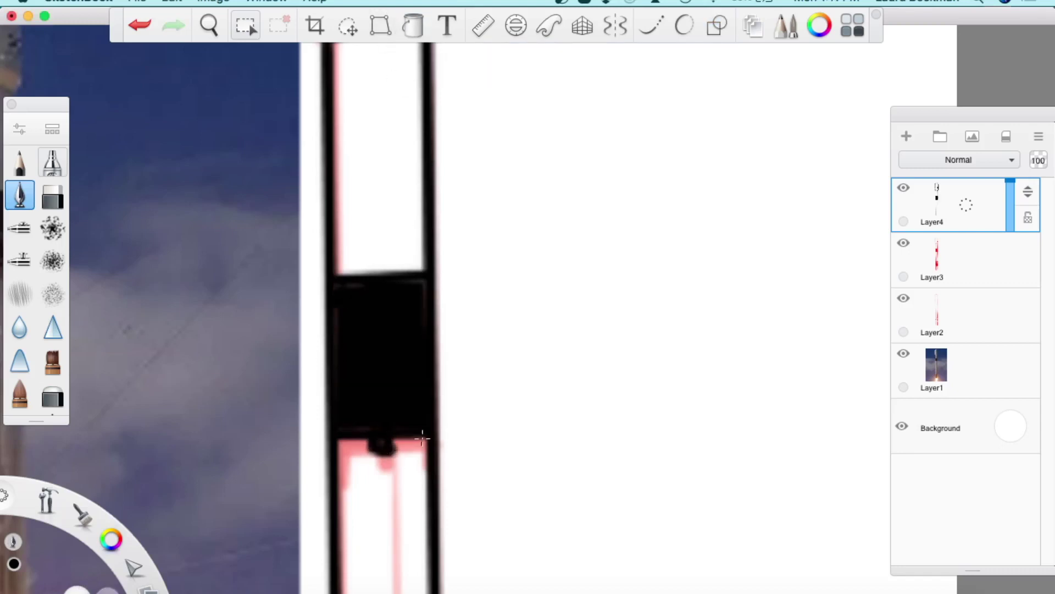
Erase the ends of both black body lines that run past the upper edge of the base section
key("space")
mouse_move(289, 203)
left_mouse_down()
mouse_move(365, 502)
mouse_move(193, 81)
left_mouse_up()
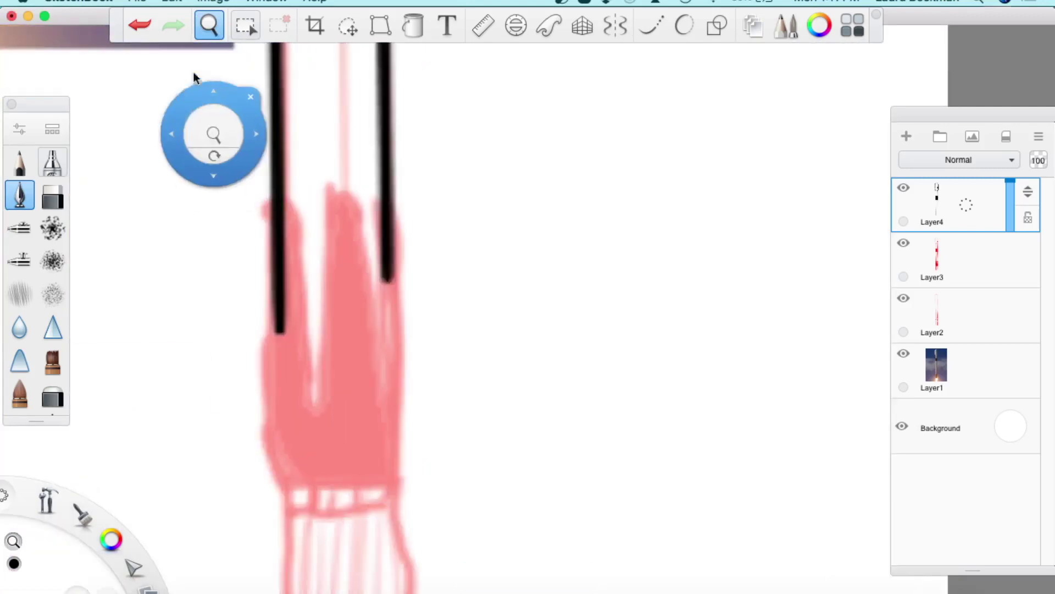
key("e")
left_click_drag(169, 151, 182, 151)
mouse_move(278, 335)
left_mouse_down()
mouse_move(285, 222)
mouse_move(386, 320)
left_mouse_up()
Ink the slightly wider sides, lower corners and straight lower edge of the base section in black over the red sketch
key("e")
left_click_drag(274, 200, 269, 235)
key("l")
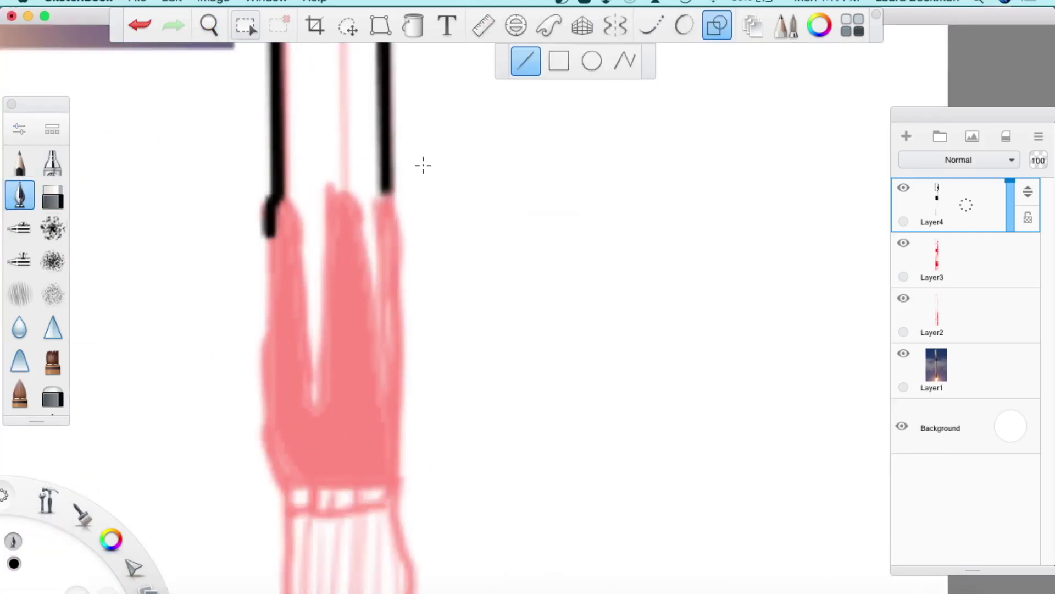
left_click_drag(266, 418, 261, 441)
left_click_drag(386, 190, 399, 228)
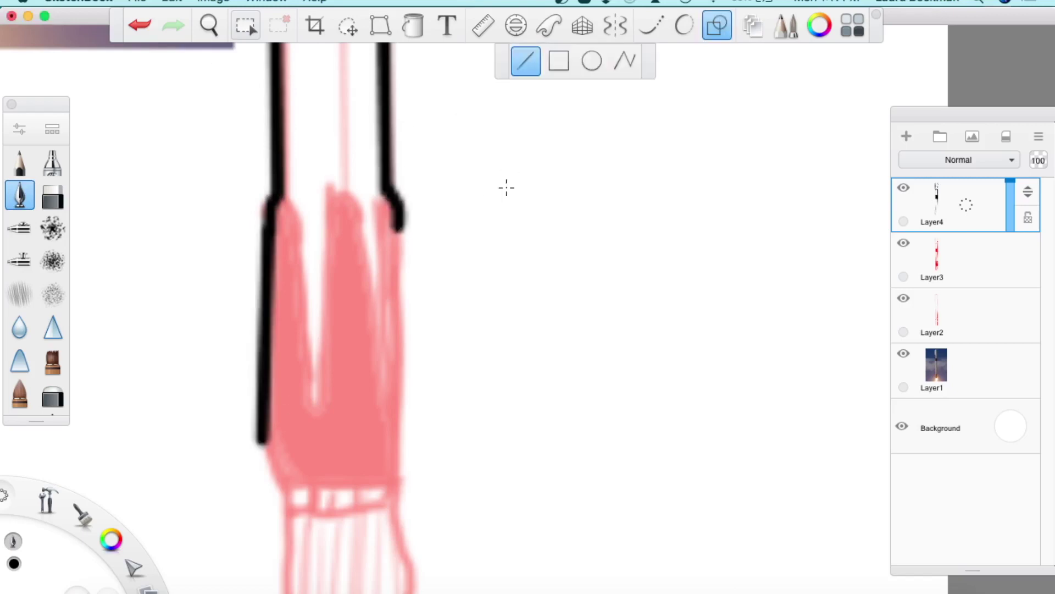
left_click_drag(394, 408, 393, 410)
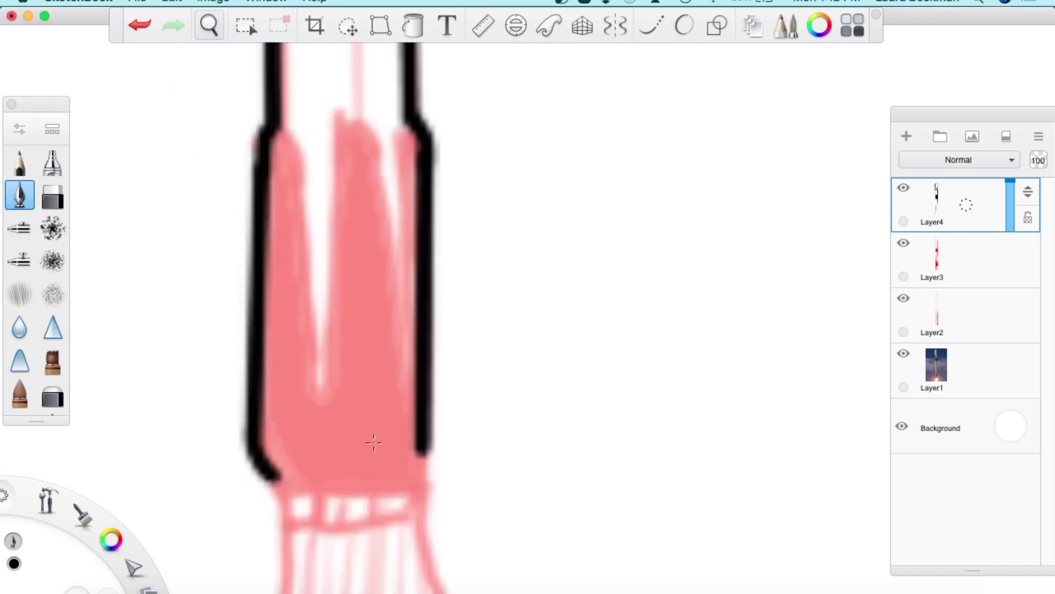
left_click(709, 33)
left_click_drag(275, 474, 409, 474)
Ink the rounded tips and deep V-shaped notches of the base section's three prongs in black
left_click_drag(275, 123, 294, 160)
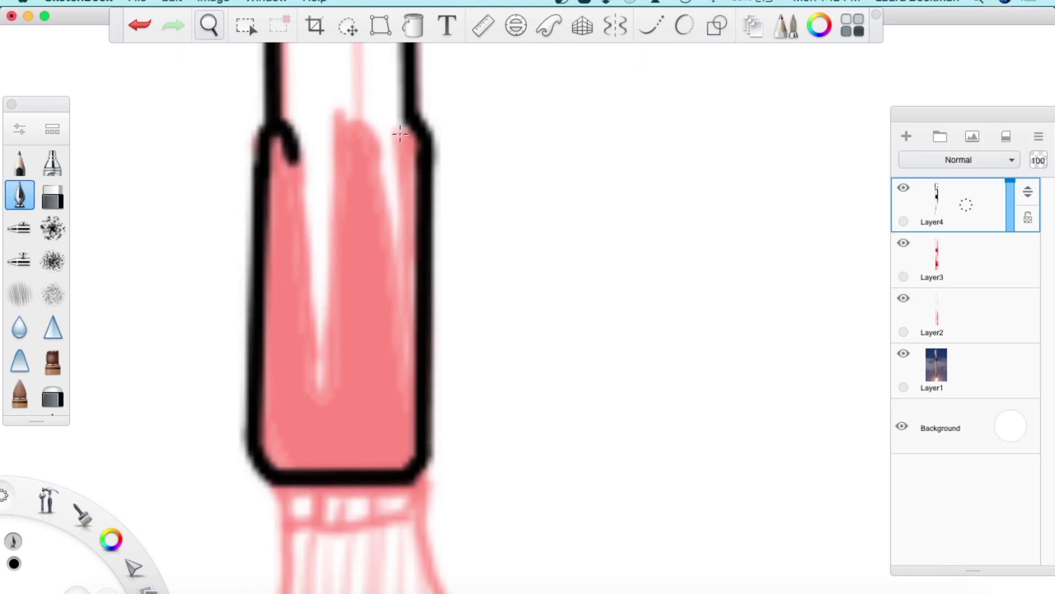
left_click_drag(415, 118, 401, 165)
left_click(709, 27)
mouse_move(314, 373)
left_mouse_down()
mouse_move(318, 388)
mouse_move(349, 129)
mouse_move(368, 155)
mouse_move(385, 333)
left_mouse_up()
left_click_drag(396, 241, 387, 369)
Try to fill the outlined base section with solid black
left_click(413, 25)
left_click(330, 275)
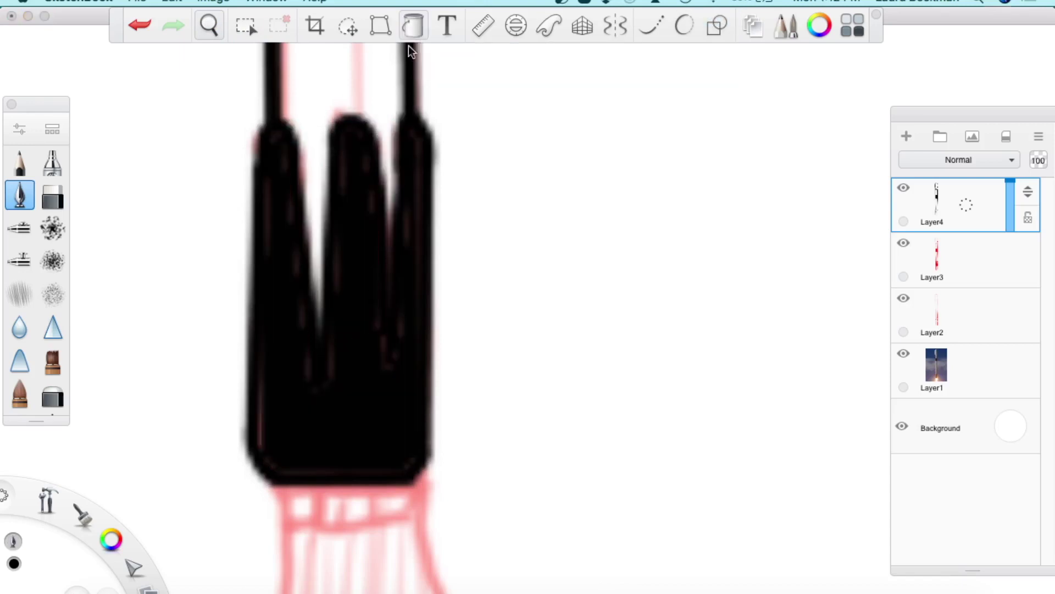
left_click(209, 25)
scroll(179, 178, "down", 5)
scroll(178, 179, "up", 5)
key("super+z")
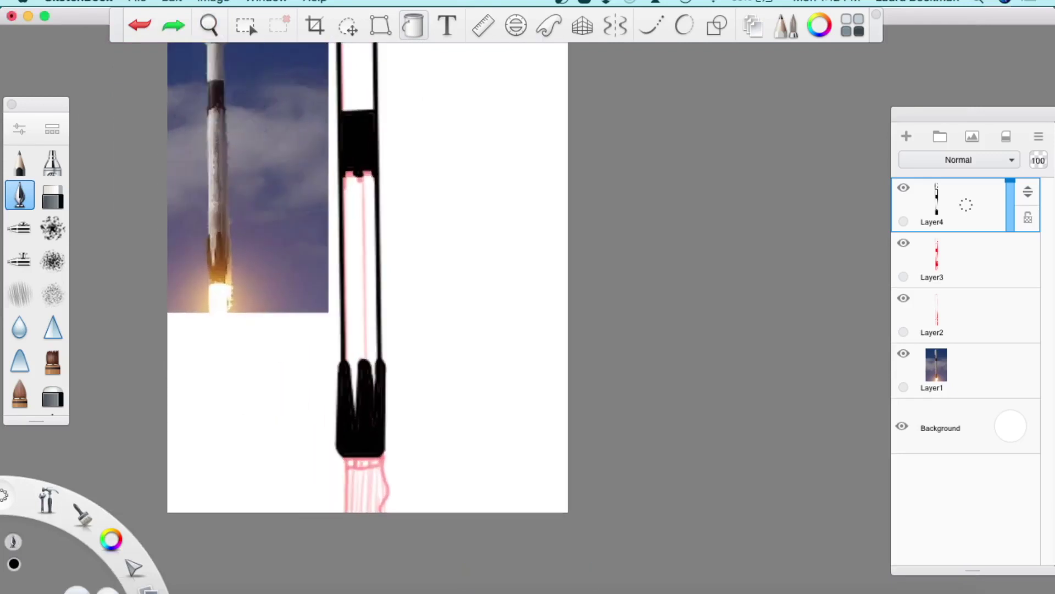
Ink the row of three small engine boxes beneath the base section in black
key("space")
mouse_move(253, 358)
left_mouse_down()
mouse_move(344, 337)
mouse_move(273, 102)
mouse_move(349, 330)
left_mouse_up()
mouse_move(280, 272)
left_mouse_down()
mouse_move(296, 308)
mouse_move(331, 280)
mouse_move(365, 286)
mouse_move(382, 308)
mouse_move(398, 264)
left_mouse_up()
left_click_drag(282, 305, 286, 445)
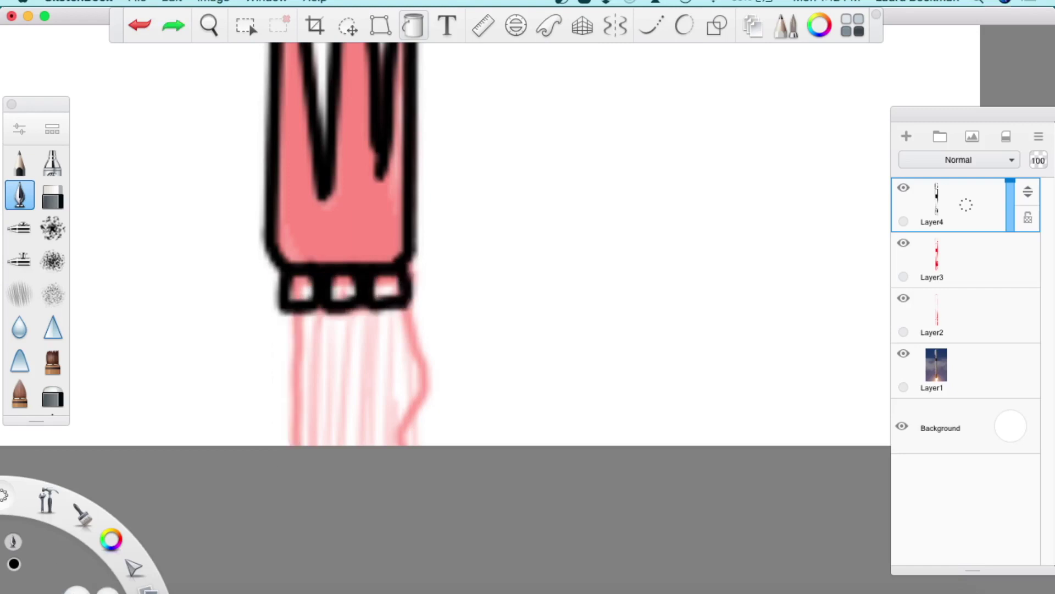
key("super+z")
Choose a warm yellow based on the photo's flame and draw both wavy edges of the exhaust flame below the engines
scroll(184, 200, "down", 5)
scroll(184, 200, "up", 2)
left_click(110, 540)
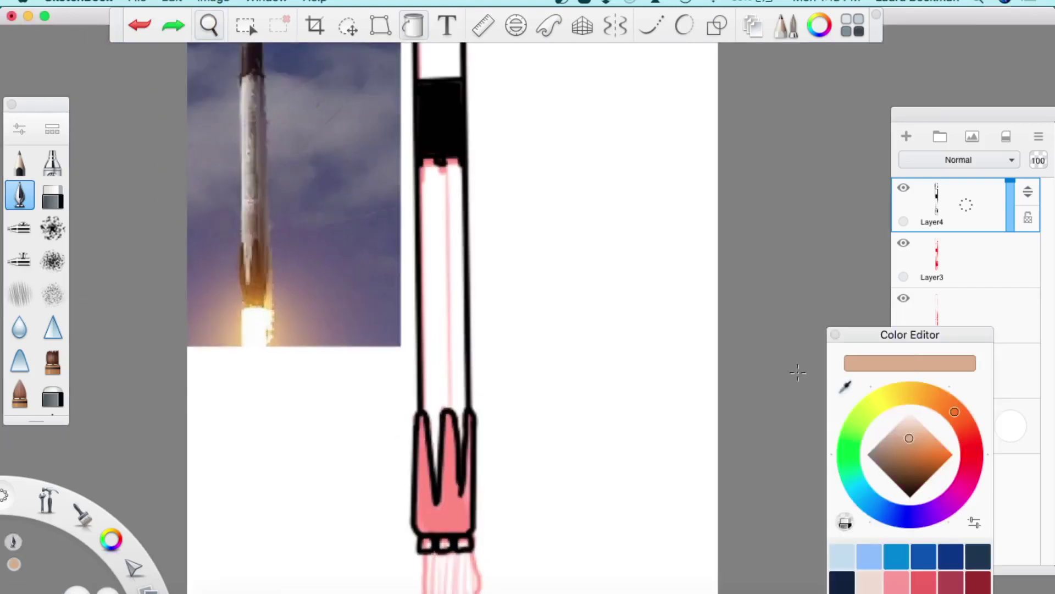
left_click(273, 326)
left_click(907, 423)
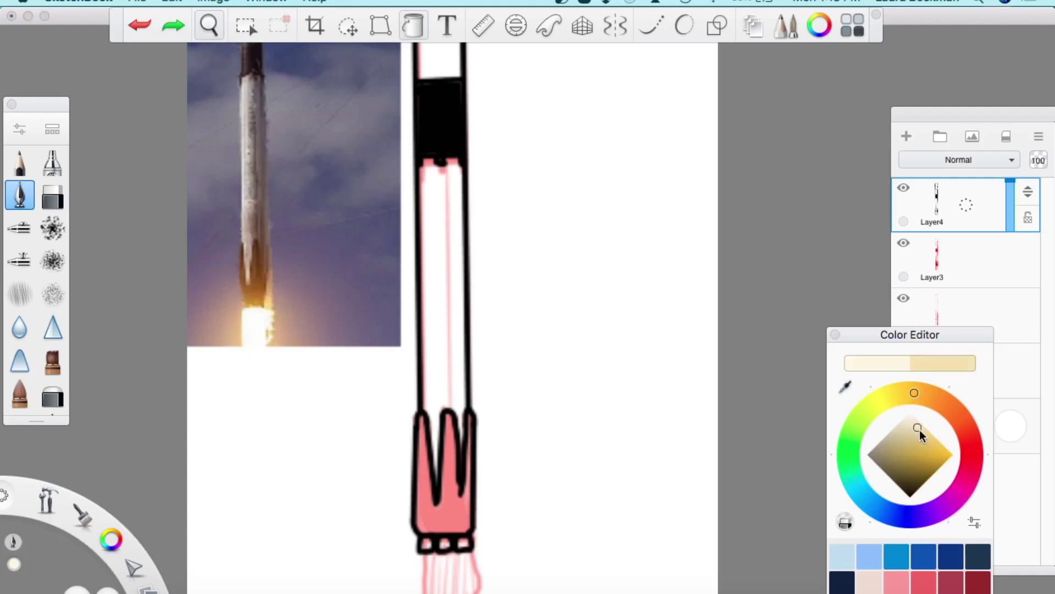
left_click(836, 335)
mouse_move(418, 555)
left_mouse_down()
mouse_move(420, 424)
mouse_move(177, 43)
left_mouse_up()
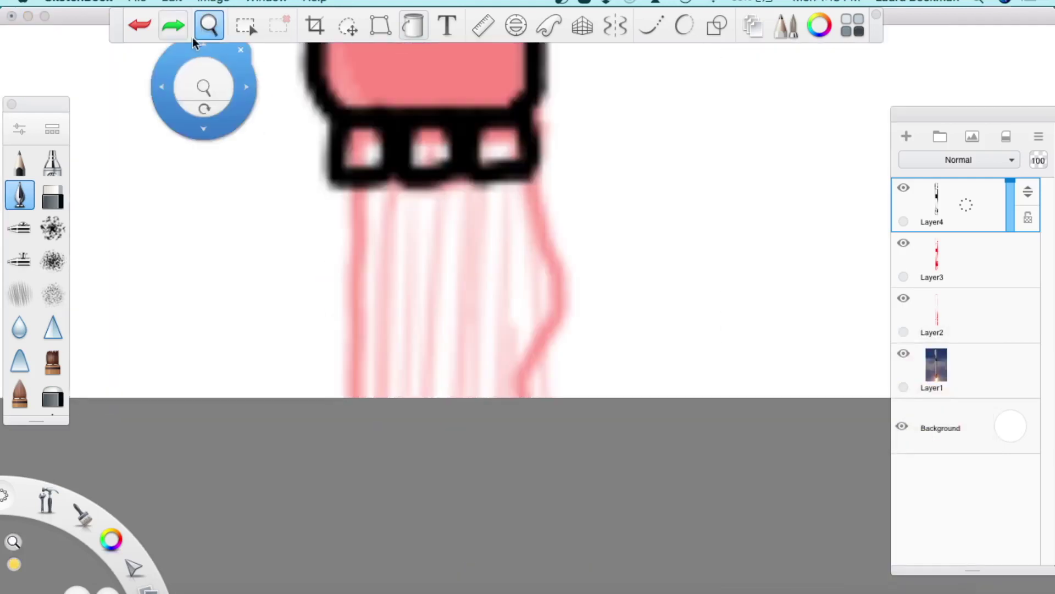
left_click_drag(332, 193, 322, 395)
left_click_drag(532, 177, 563, 395)
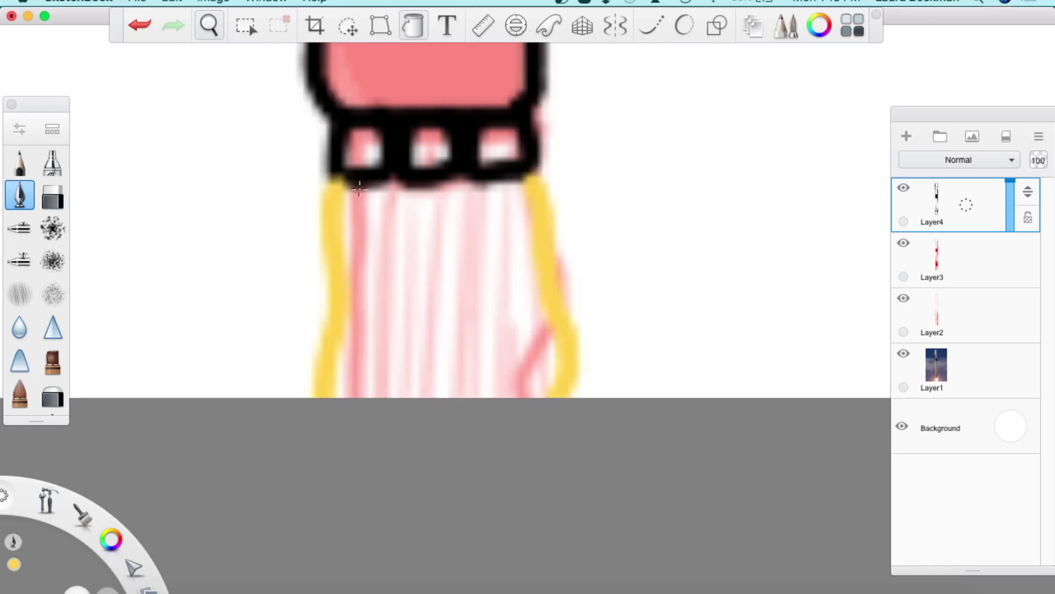
Sample black and draw a ruler-guided centre line down the lower body from the black band to the base section
key("space")
left_click_drag(295, 141, 384, 247)
key("i")
left_click(342, 212)
key("r")
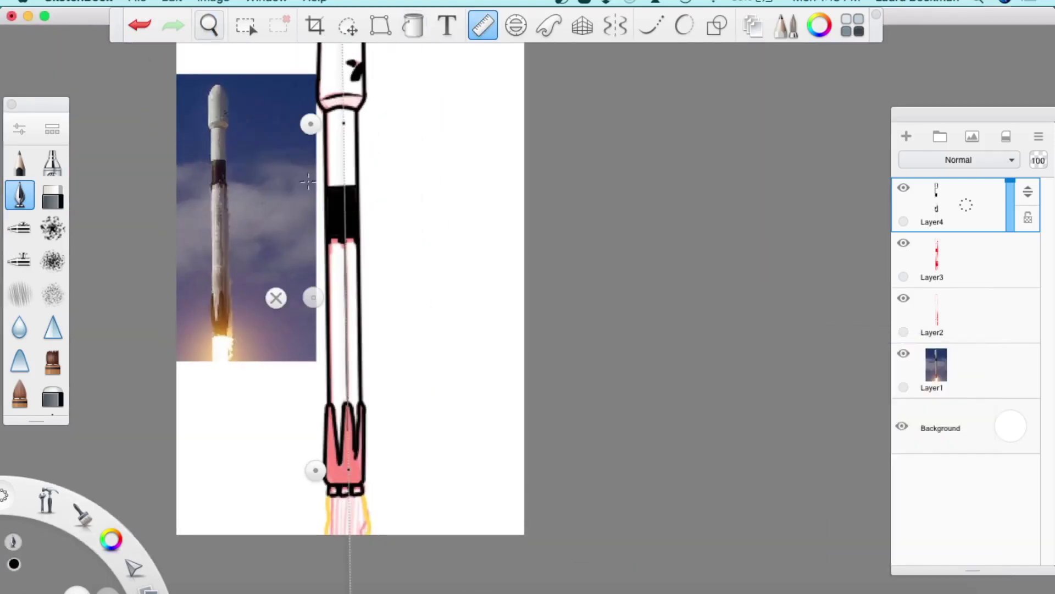
left_click_drag(345, 243, 347, 406)
left_click(276, 298)
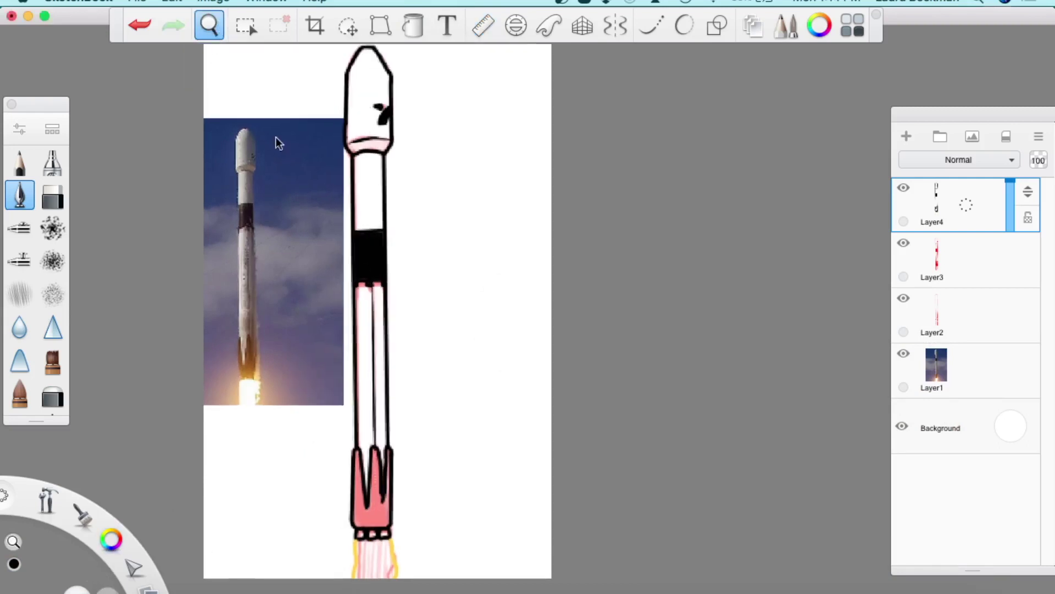
Lower the opacity of the red sketch layers until they vanish, and duplicate the Layer4 line art
left_click_drag(1011, 258, 1015, 348)
left_click(967, 220)
left_click(934, 173)
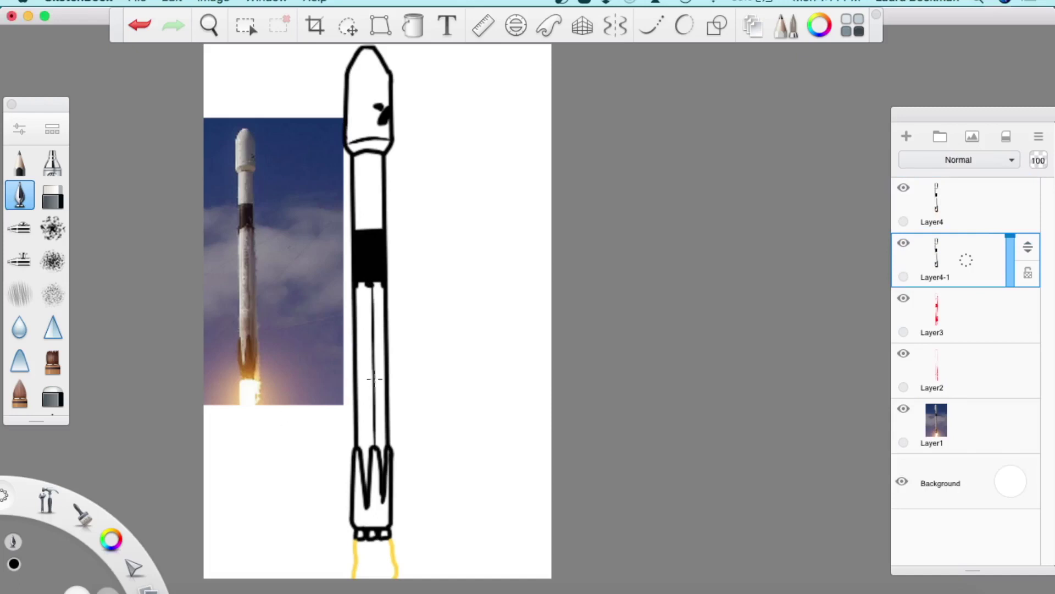
key("super+e")
Sample grey from the photo's fairing, try it as a fill on the drawn rocket, and lighten the colour to near-white
left_click(237, 161)
left_click(412, 25)
left_click(369, 98)
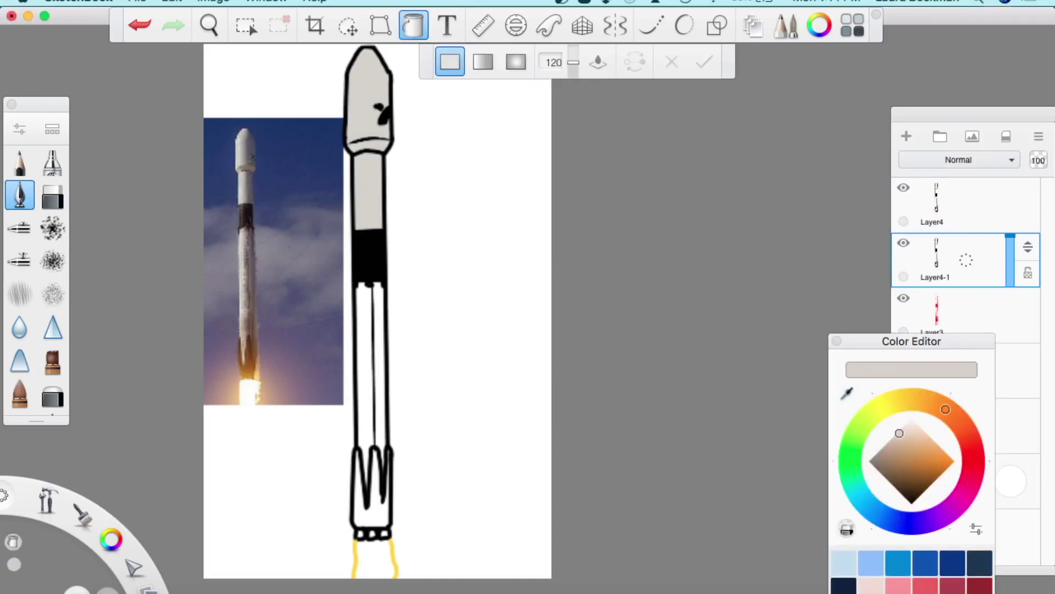
key("super+z")
left_click_drag(899, 436, 905, 425)
left_click(412, 25)
Try to fill the fairing, upper body and lower body with the near-white colour
left_click(368, 99)
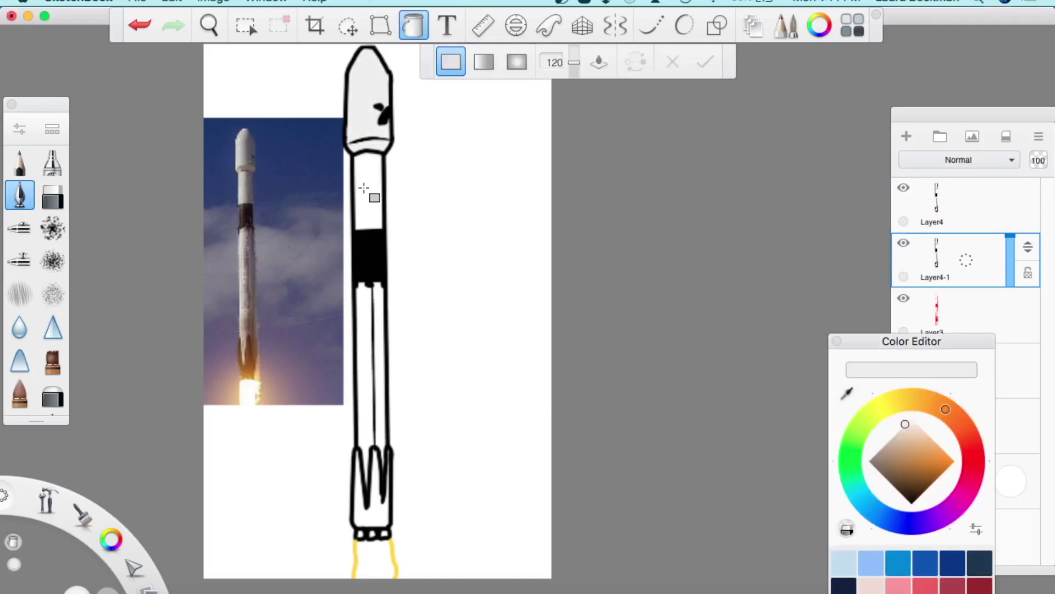
left_click(368, 192)
left_click(361, 357)
left_click(379, 352)
key("space")
key("super+z")
key("super+z")
key("super+z")
key("super+z")
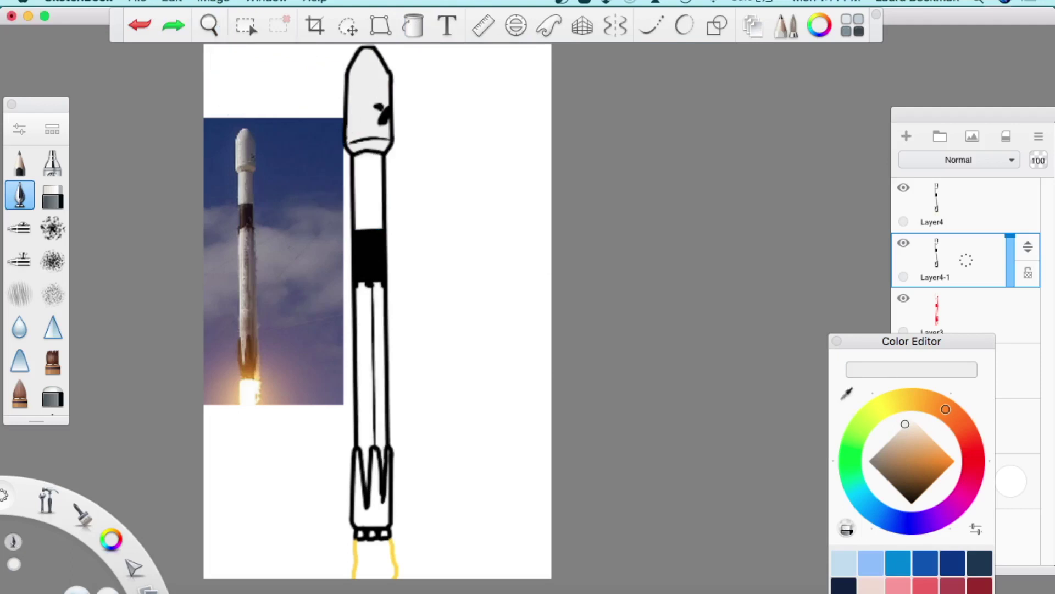
Fill both halves of the lower body, the fairing and the upper body with near-white on Layer4-1
left_click(360, 357)
left_click(380, 358)
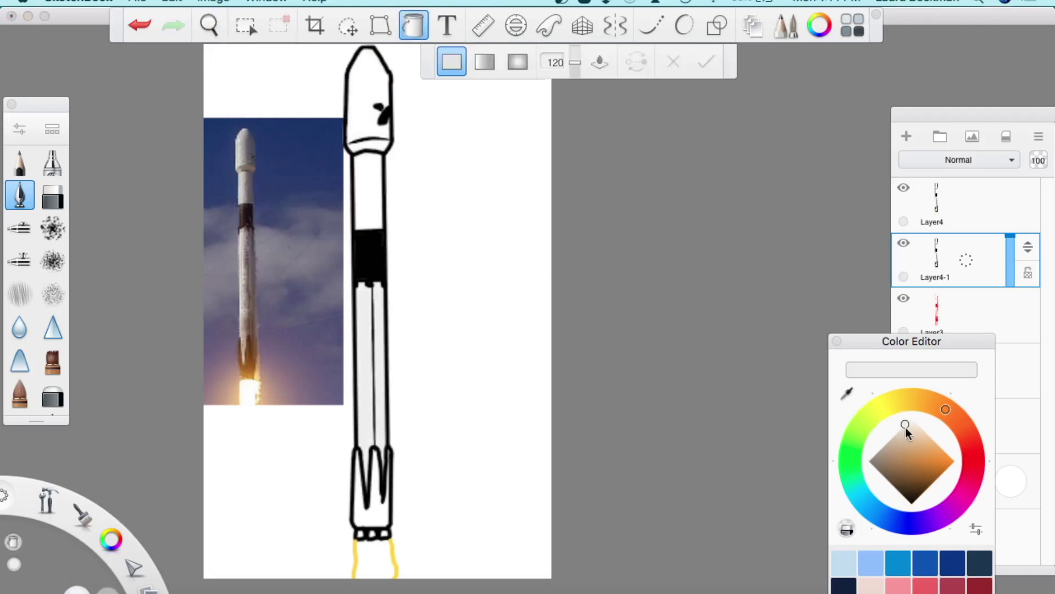
left_click(371, 126)
left_click(368, 192)
Sample brown from the photo's rocket base, darken it to near-black, and fill the base section with it
key("space")
scroll(235, 82, "up", 2)
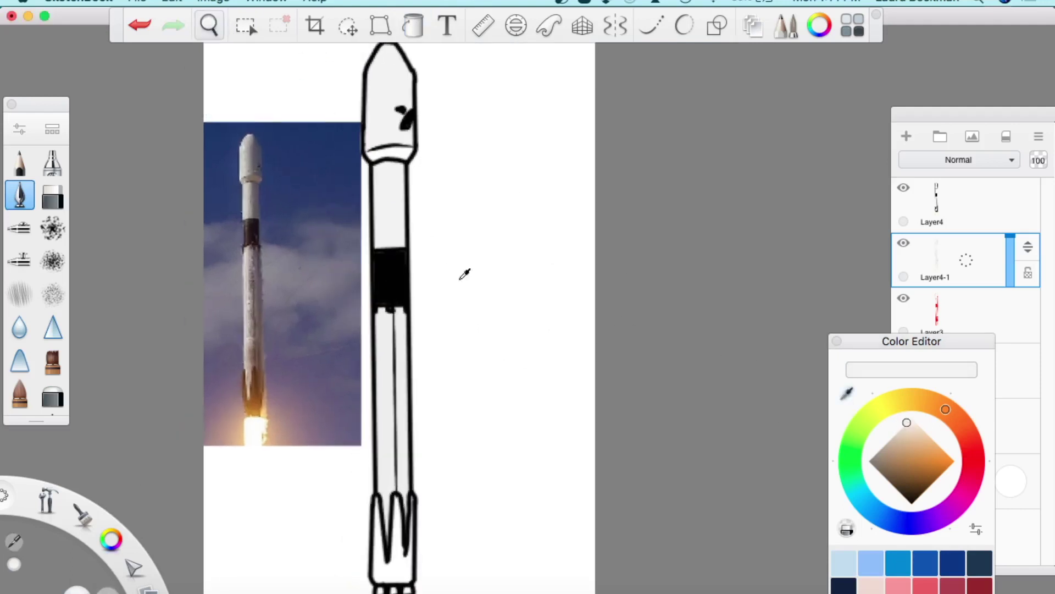
left_click(256, 399)
left_click(256, 381)
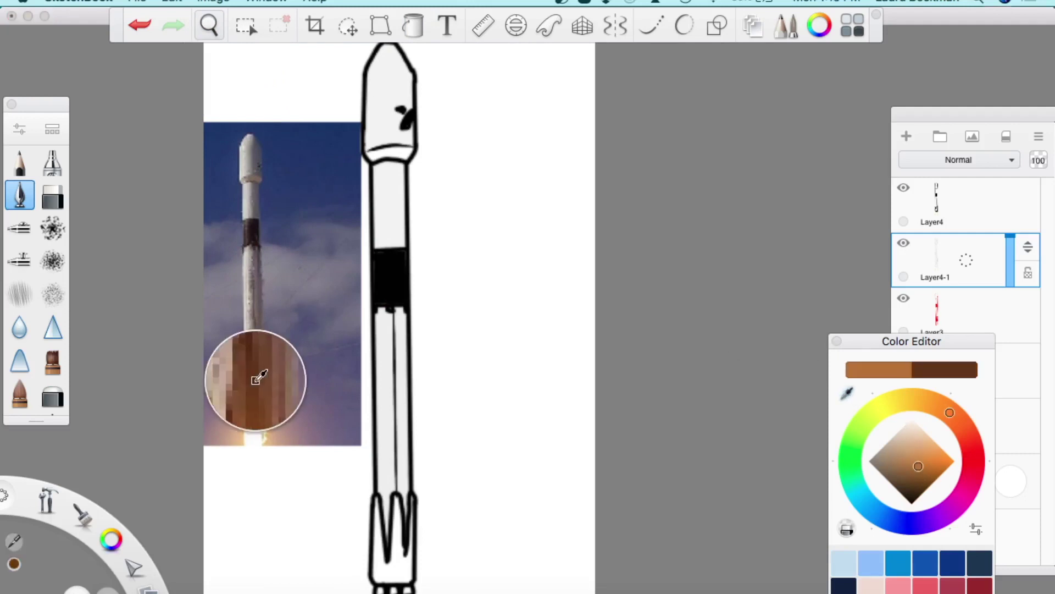
left_click_drag(915, 489, 908, 498)
left_click(413, 25)
left_click(391, 528)
left_click(395, 566)
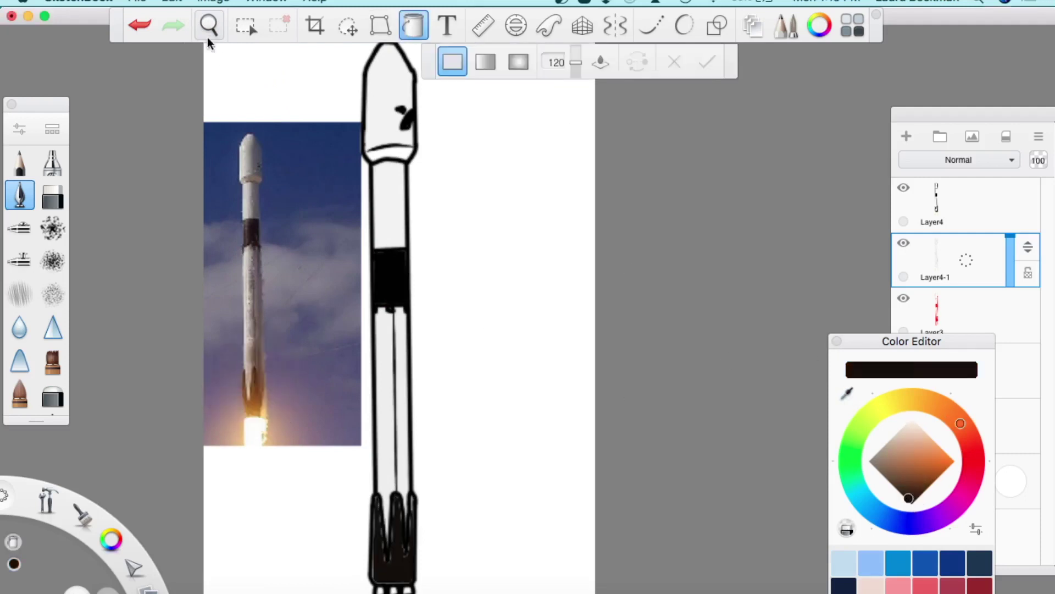
Brush near-black over the unfilled gaps in the base prongs and colour the engine boxes dark grey
key("space")
scroll(357, 271, "up", 3)
scroll(340, 385, "up", 2)
left_click_drag(347, 405, 333, 378)
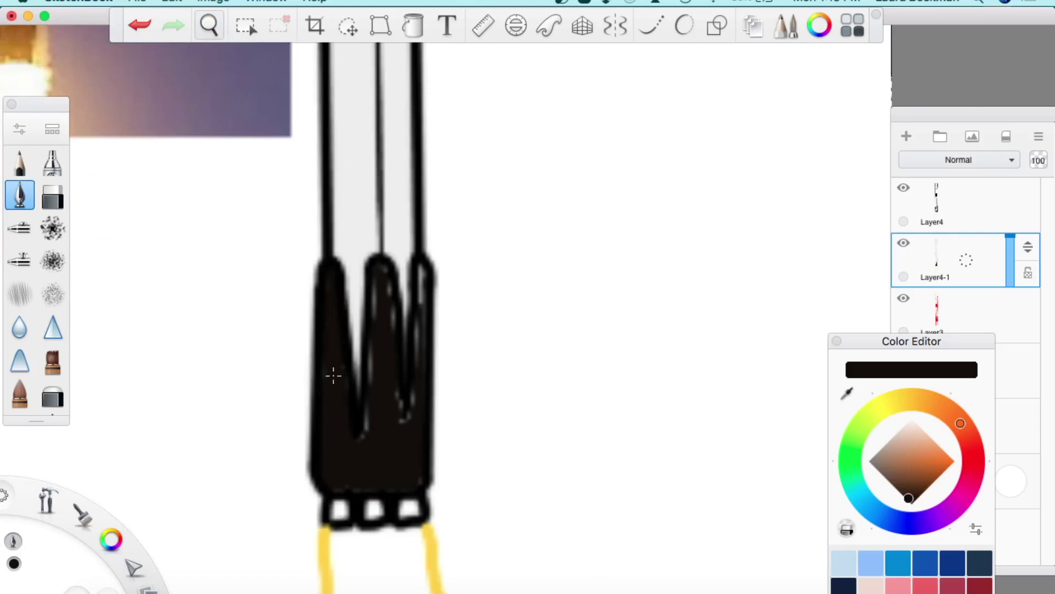
mouse_move(381, 275)
left_mouse_down()
mouse_move(398, 422)
mouse_move(418, 363)
mouse_move(423, 269)
left_mouse_up()
left_click_drag(912, 488, 902, 494)
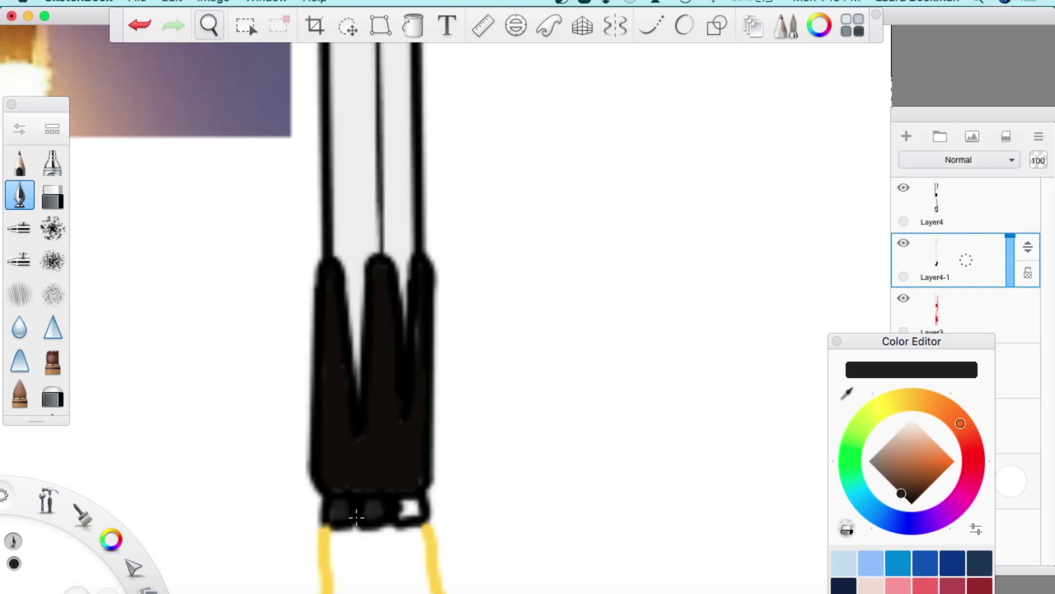
Choose a pale yellow based on the photo and fill the exhaust flame with it
left_click_drag(359, 262, 282, 172)
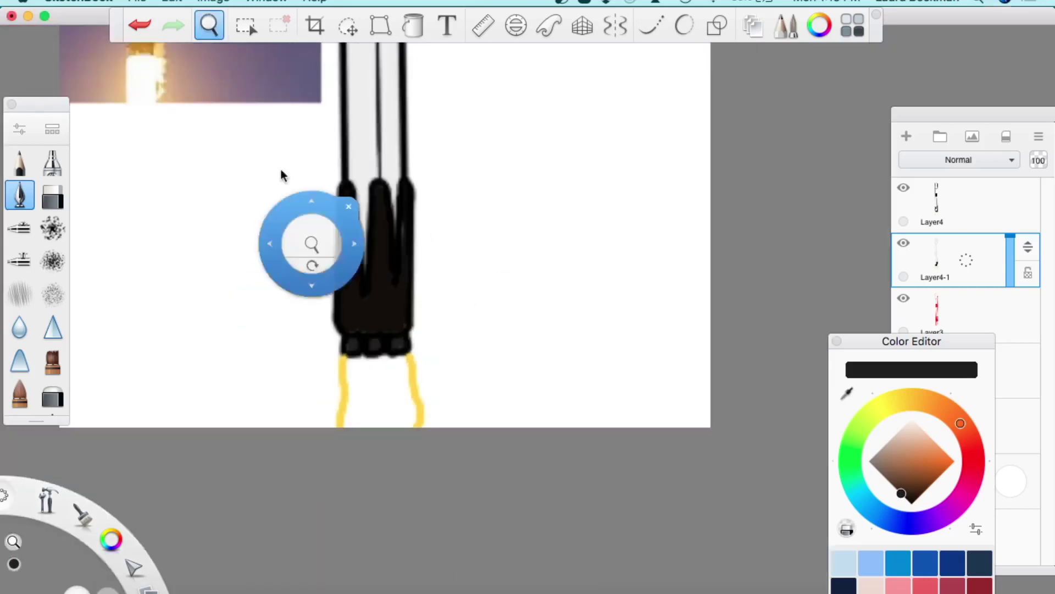
left_click(847, 393)
left_click_drag(909, 529, 912, 421)
Draw vertical streaks inside the exhaust flame with the pencil in slightly different light yellows
left_click(210, 25)
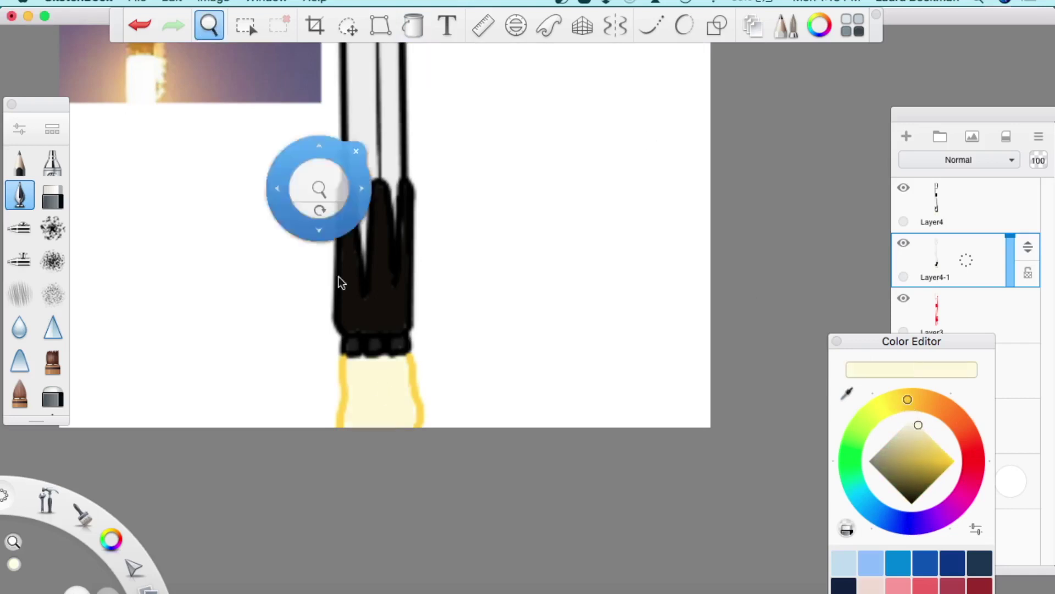
left_click_drag(317, 189, 214, 44)
left_click(22, 168)
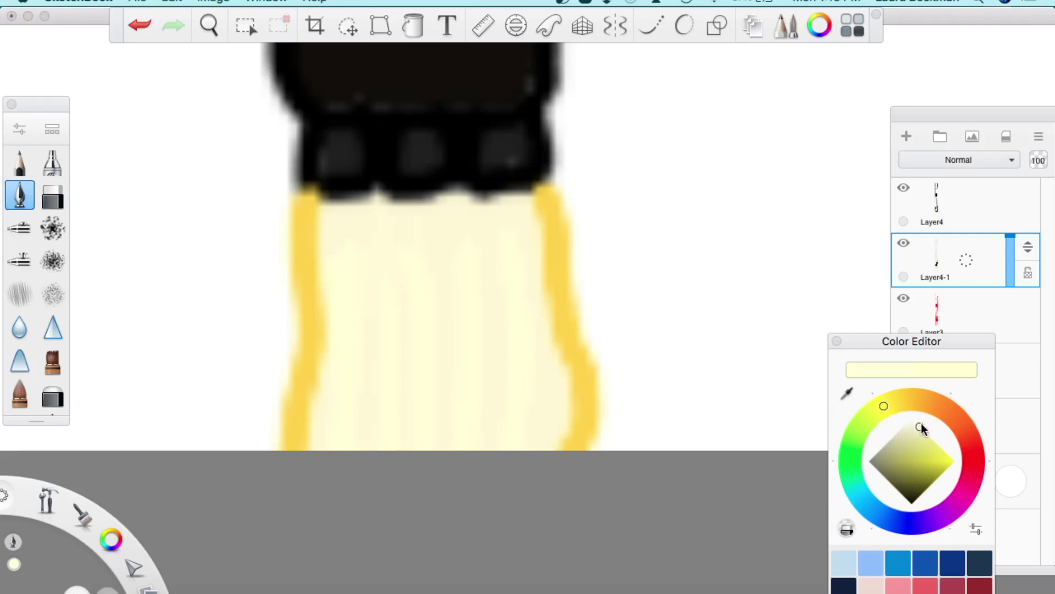
left_click(19, 162)
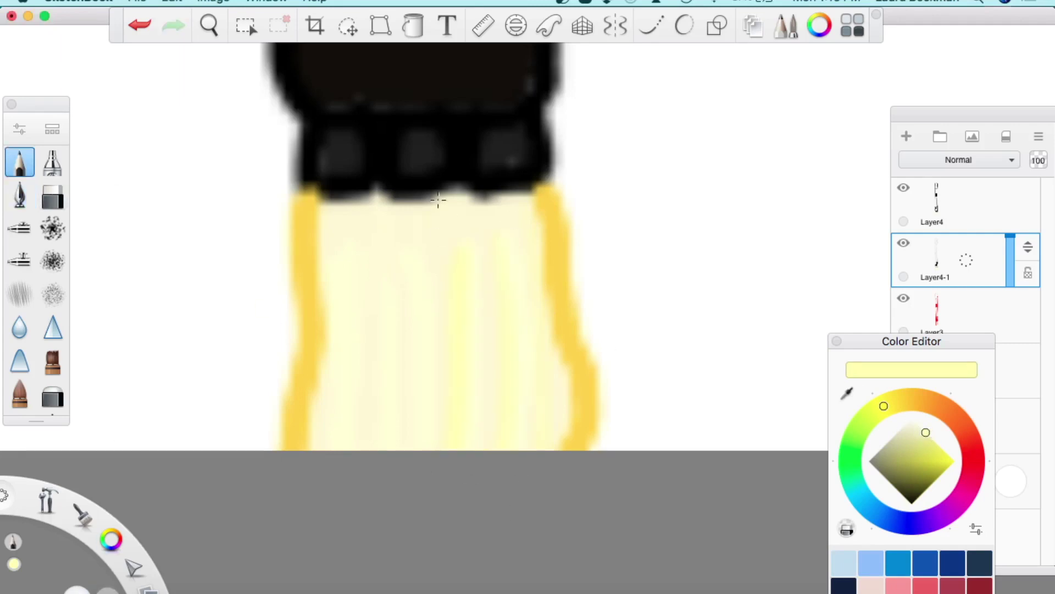
mouse_move(884, 406)
left_mouse_down()
mouse_move(918, 399)
mouse_move(927, 433)
left_mouse_up()
left_click_drag(492, 240, 489, 448)
left_click_drag(524, 312, 542, 438)
left_click_drag(332, 303, 330, 401)
left_click_drag(401, 264, 410, 449)
Close the colour editor and move the photo layer, Layer1, above the sketch layers Layer3 and Layer2
key("space")
mouse_move(306, 174)
left_mouse_down()
mouse_move(198, 230)
mouse_move(308, 301)
left_mouse_up()
left_click_drag(318, 307, 266, 471)
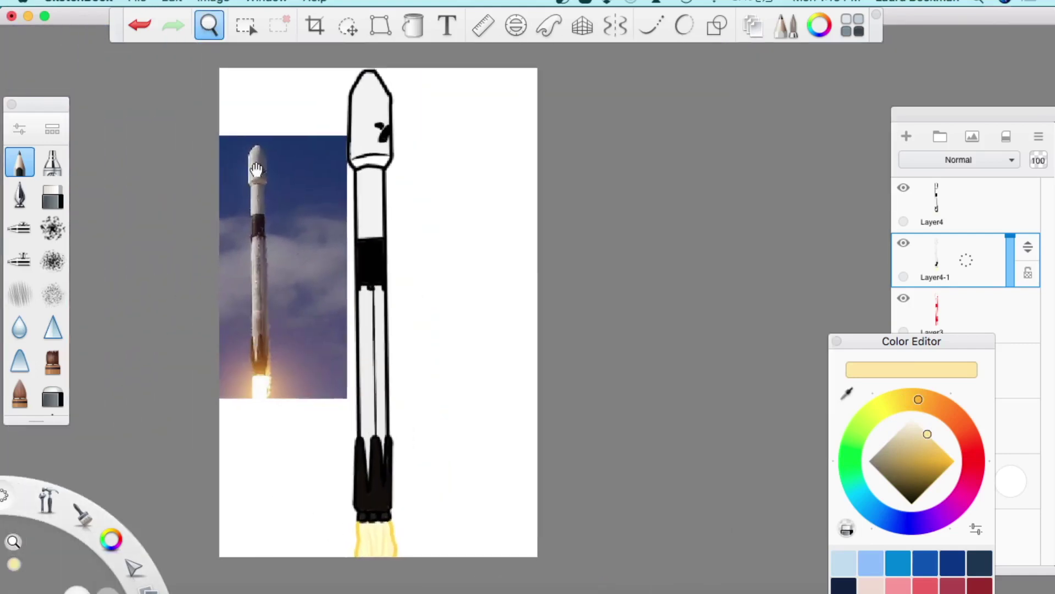
left_click(836, 341)
left_click(973, 430)
left_click_drag(972, 430, 1013, 364)
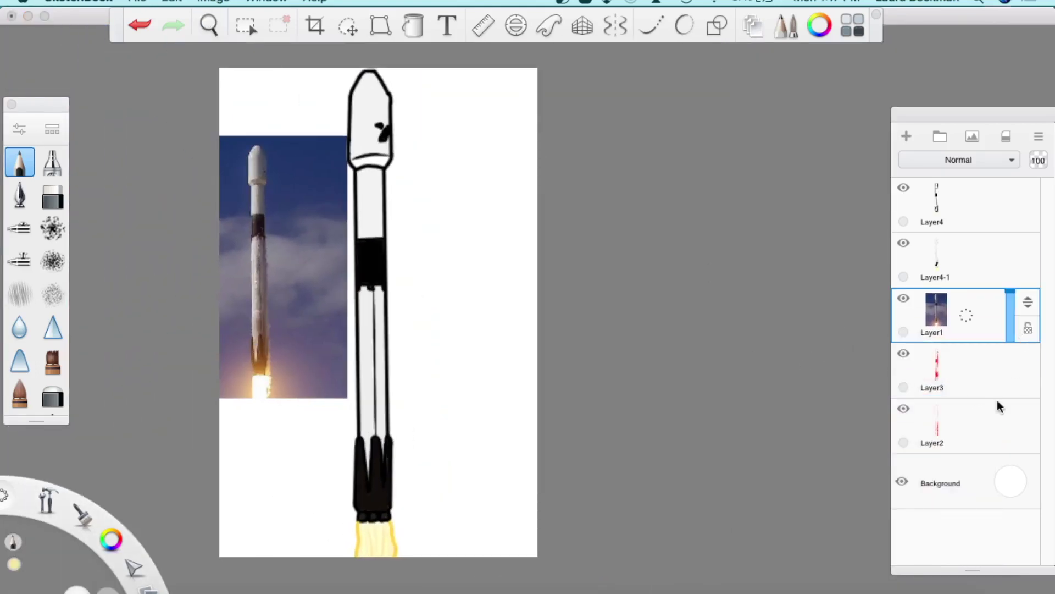
Add a layer below the photo and fill it with a linear gradient from purple at the flame to dark blue above
left_click(907, 137)
left_click(416, 24)
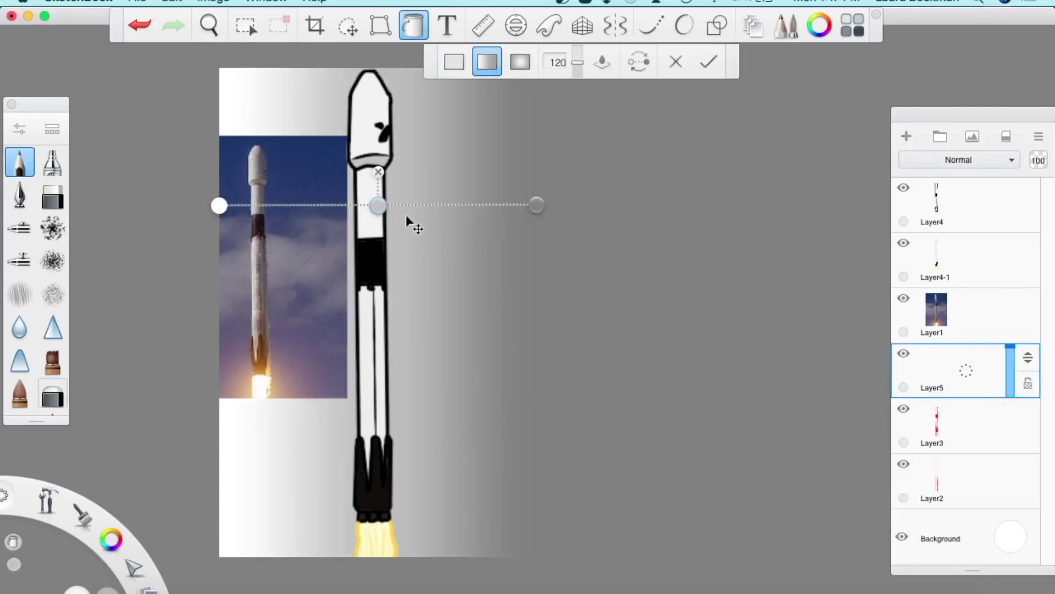
left_click(219, 205)
left_click(229, 335)
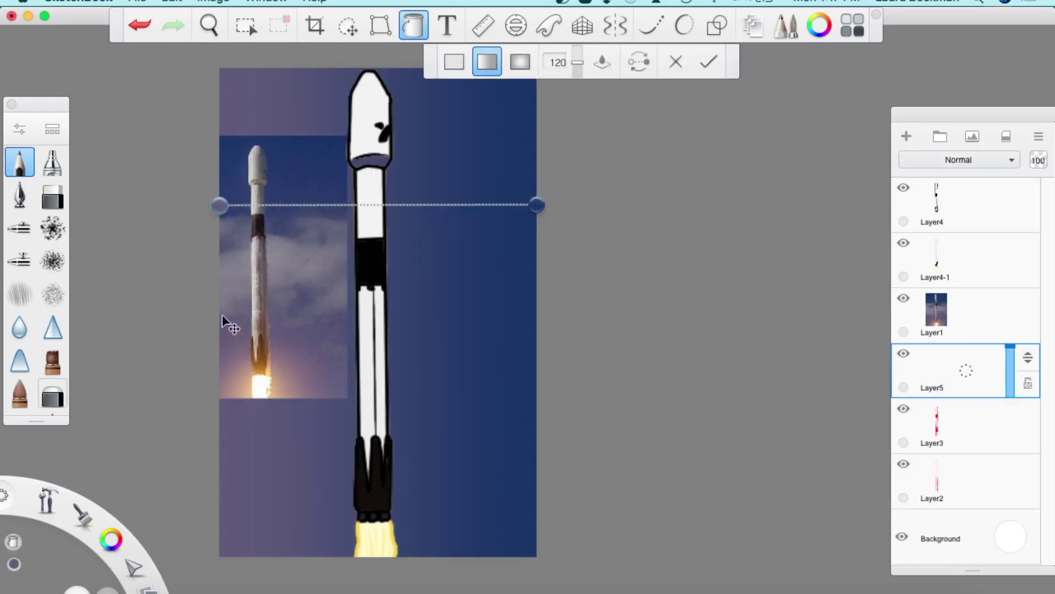
left_click_drag(220, 205, 402, 567)
left_click_drag(537, 205, 332, 53)
Erase the sky gradient inside the fairing's collar so that the area shows white
left_click(209, 25)
left_click_drag(224, 330, 436, 225)
key("e")
left_click(209, 25)
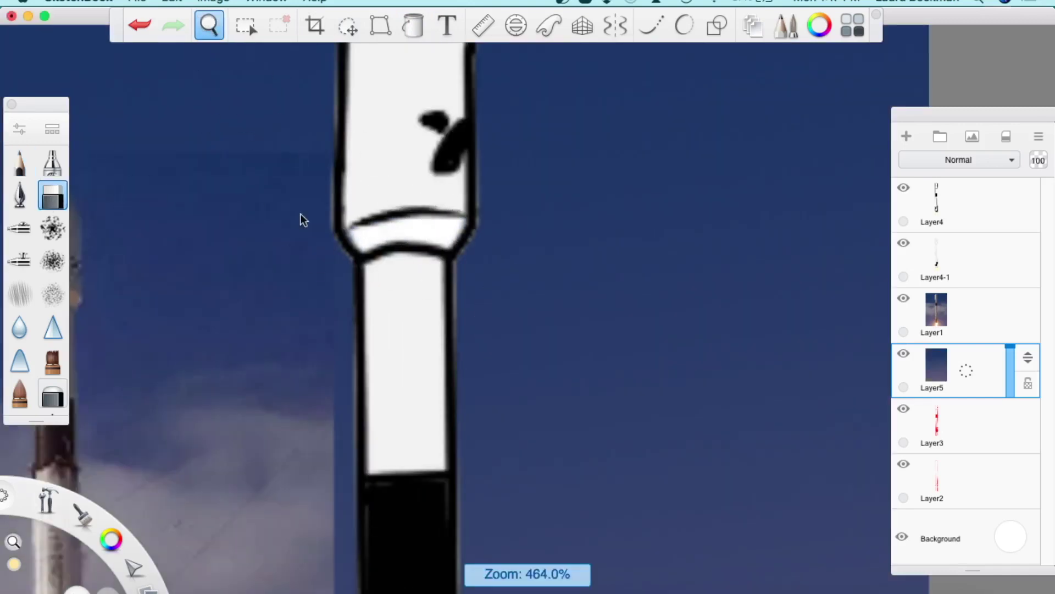
left_click_drag(295, 160, 528, 315)
left_click_drag(278, 214, 330, 297)
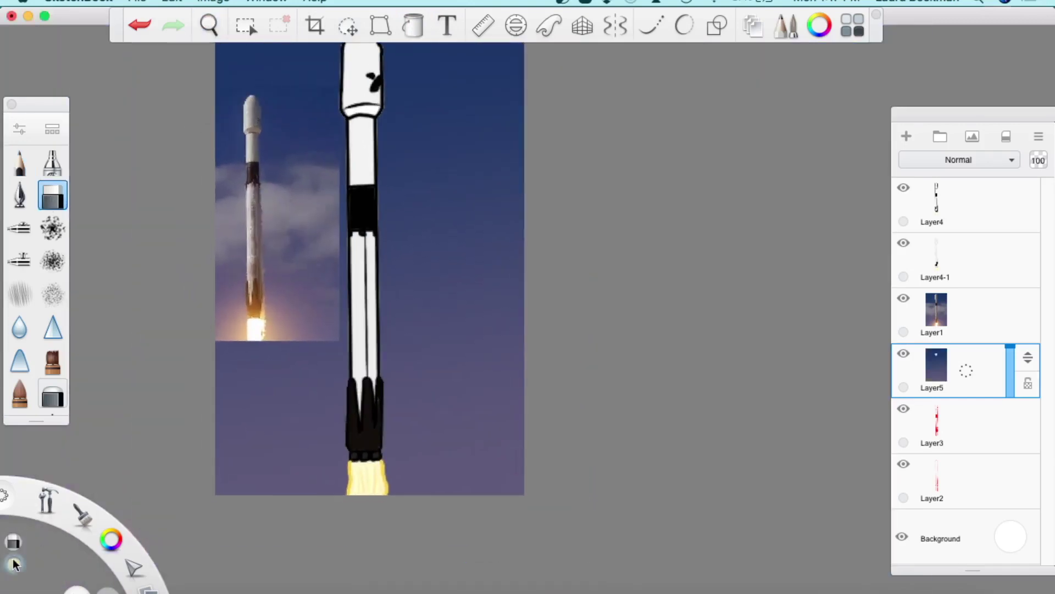
Sample a peach colour from the glow around the exhaust in the reference photo
left_click(261, 336, "alt")
left_click(262, 343, "alt")
left_click(269, 334, "alt")
left_click(265, 338, "alt")
left_click(273, 333, "alt")
key("b")
mouse_move(396, 484)
left_mouse_down()
mouse_move(314, 401)
mouse_move(402, 520)
mouse_move(374, 438)
mouse_move(362, 476)
left_mouse_up()
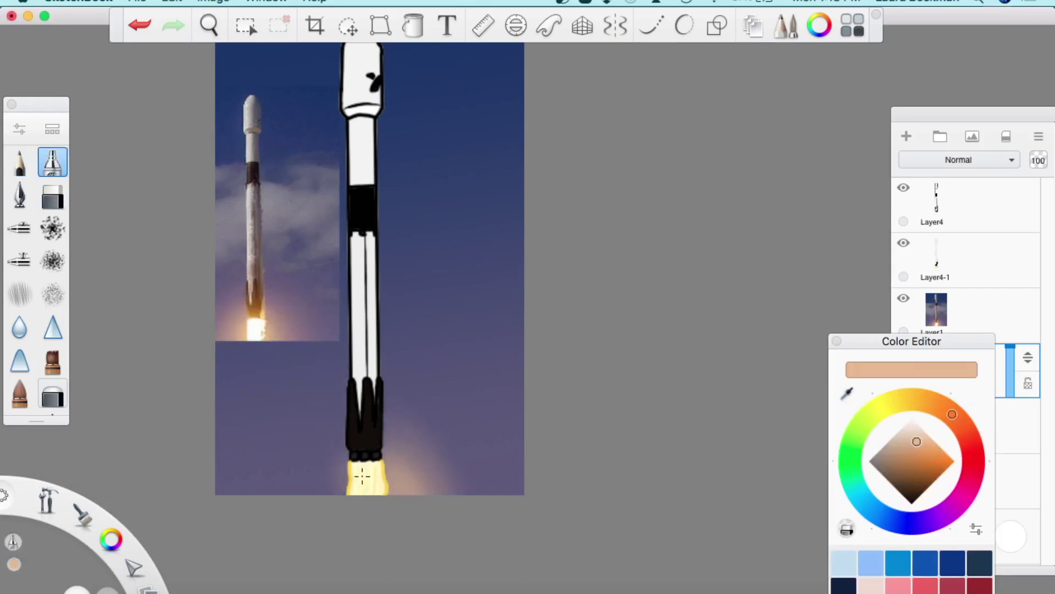
key("ctrl+z")
key("ctrl+z")
key("ctrl+z")
Add a layer directly above Layer4-1 and airbrush a soft peach glow around the exhaust flame
left_click(928, 233)
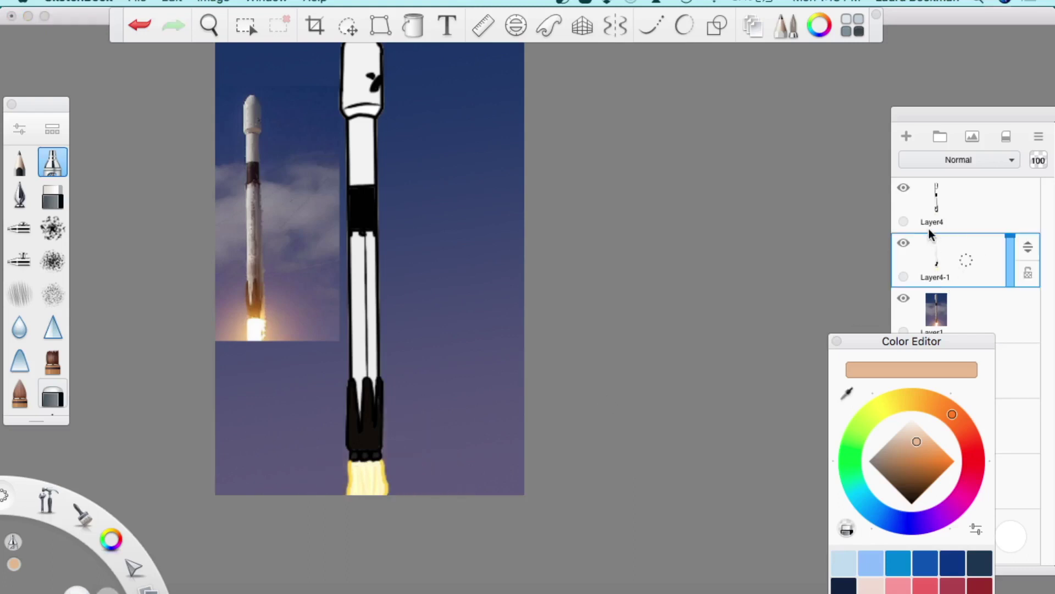
left_click(906, 138)
key("super+b")
key("super+b")
mouse_move(400, 462)
left_mouse_down()
mouse_move(392, 487)
mouse_move(370, 465)
left_mouse_up()
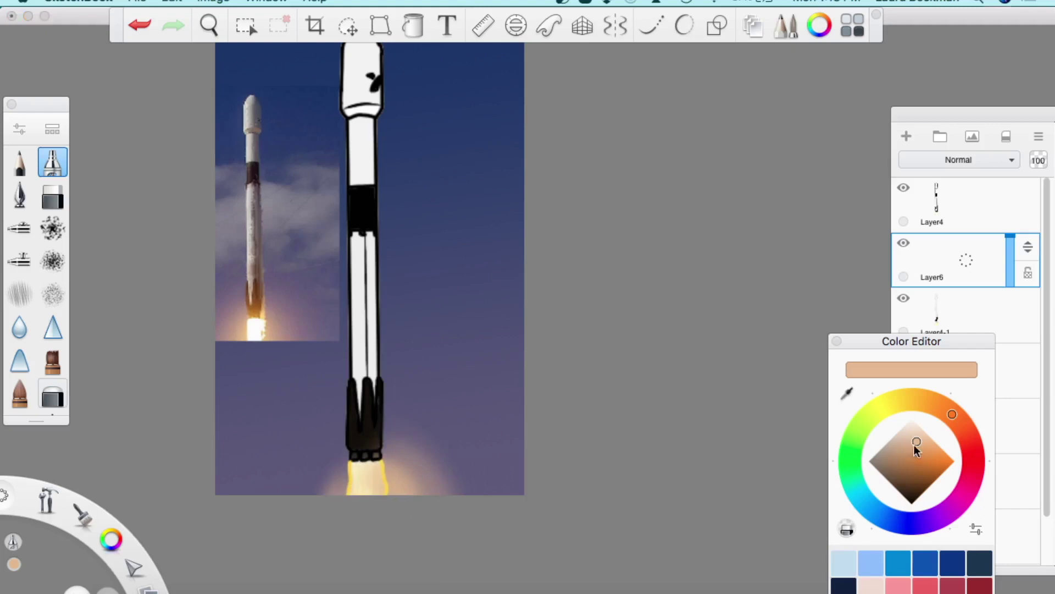
Deepen the colour to orange and airbrush the outer glow and the dark engine section above the flame
left_click_drag(915, 447, 929, 457)
left_click_drag(340, 492, 309, 515)
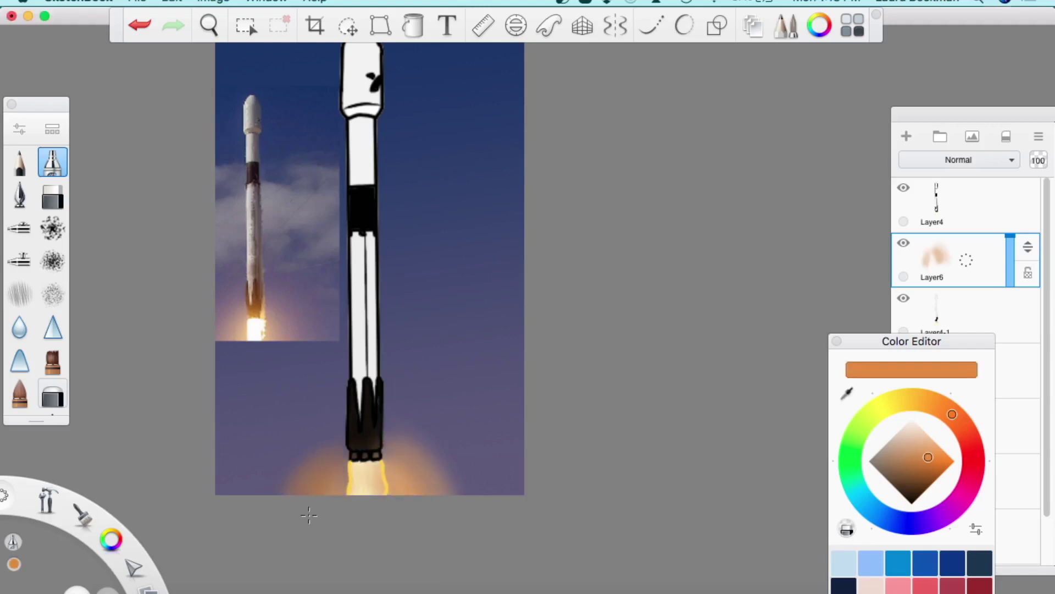
left_click_drag(365, 419, 354, 469)
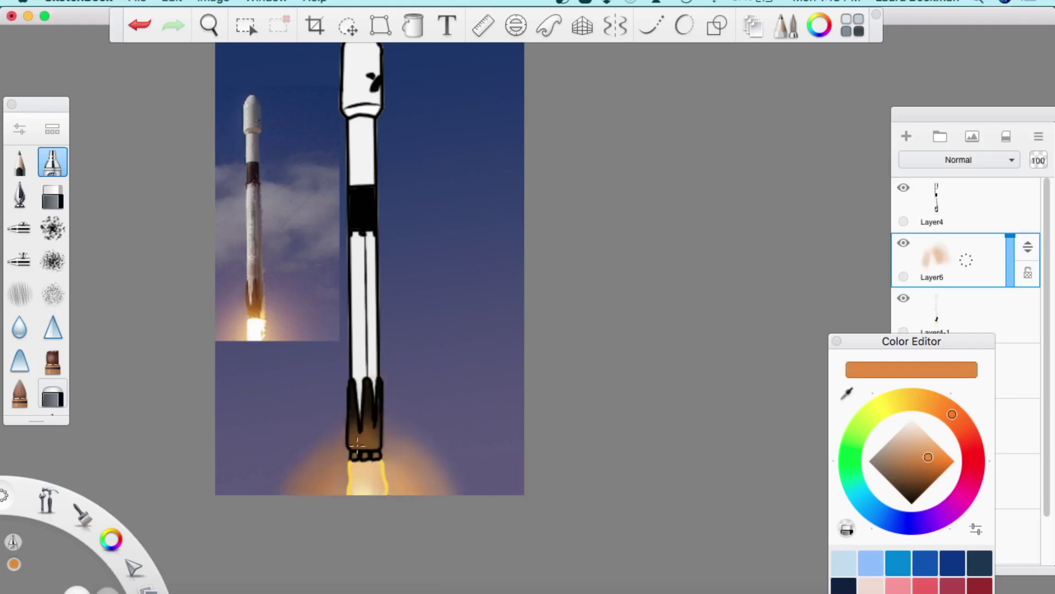
Erase the glow over the exhaust flame so its light yellow shows, and close the colour editor
key("e")
key("space")
mouse_move(373, 528)
left_mouse_down()
mouse_move(415, 422)
mouse_move(332, 396)
mouse_move(341, 384)
mouse_move(330, 380)
mouse_move(412, 389)
left_mouse_up()
key("space")
left_click_drag(306, 213, 252, 400)
left_click(207, 32)
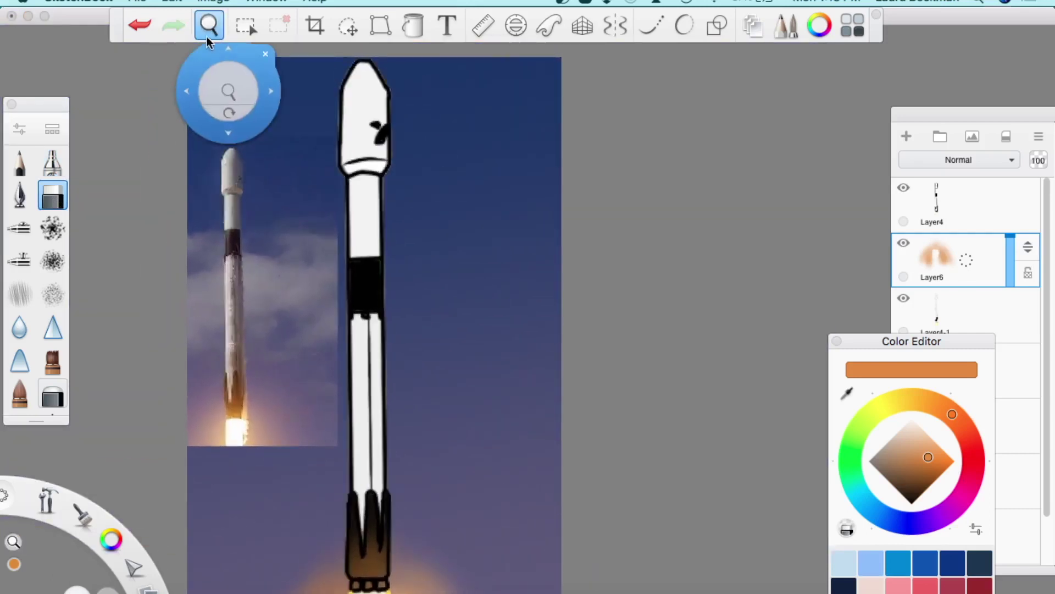
left_click(836, 341)
Add a layer above Layer6 and set the airbrush to a lightened version of the cloud colour sampled from the photo
left_click(906, 138)
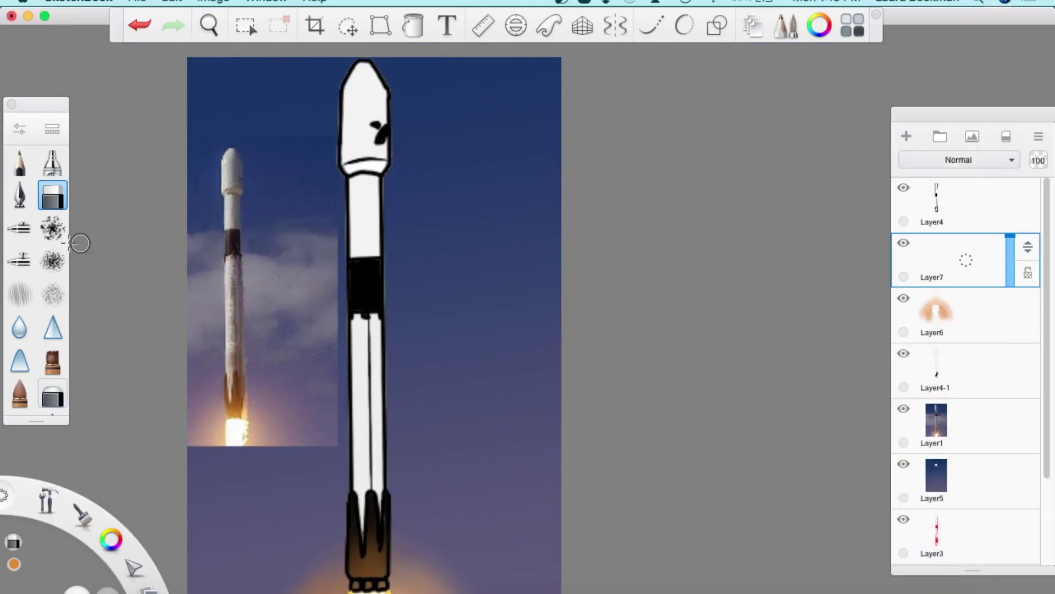
left_click(52, 162)
key("super+i")
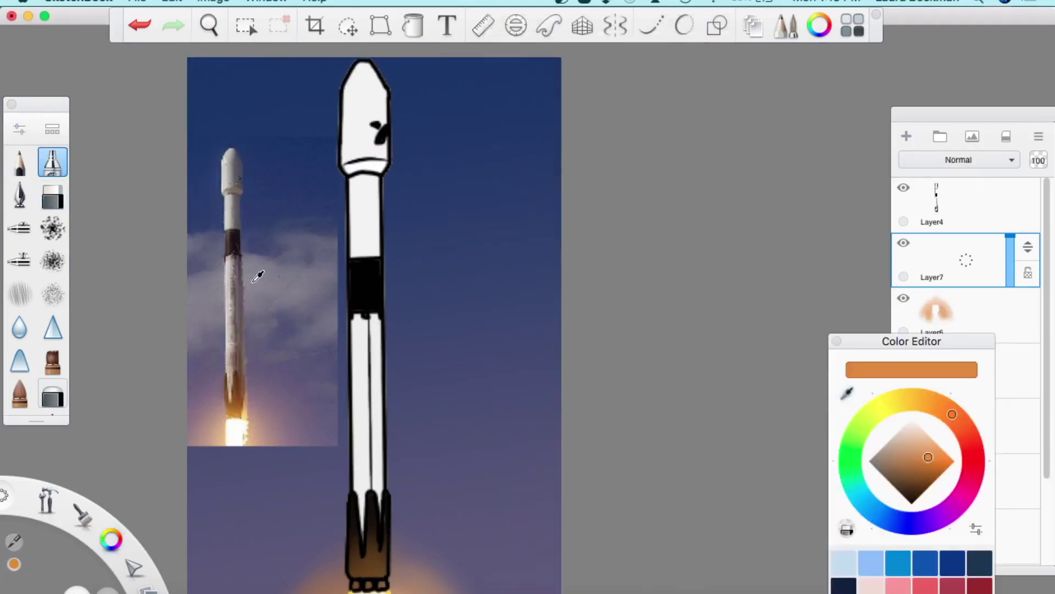
left_click(273, 281)
mouse_move(882, 451)
left_mouse_down()
mouse_move(881, 415)
mouse_move(902, 425)
left_mouse_up()
left_click(836, 341)
Airbrush soft cloud bands across the sky, move Layer1 above Layer7, and set Layer7's opacity to 75
mouse_move(544, 203)
left_mouse_down()
mouse_move(577, 208)
mouse_move(562, 253)
mouse_move(438, 370)
mouse_move(200, 212)
mouse_move(394, 341)
mouse_move(397, 434)
left_mouse_up()
left_click(966, 426)
left_click_drag(1032, 272, 1011, 301)
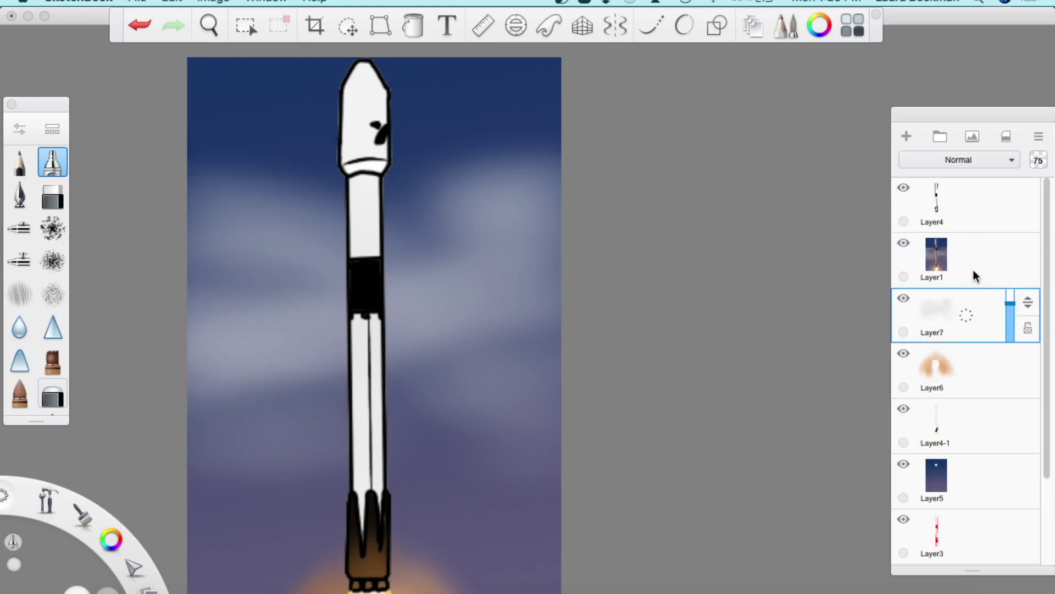
Add a layer above Layer4-1 with 47 opacity and set up a larger black ink pen for shading
left_click(907, 135)
double_click(19, 196)
left_click_drag(502, 209, 520, 210)
left_click_drag(1010, 403, 1010, 428)
Draw straight shadow strokes along the ruler down the rocket's right side, from the fairing to the engine section
key("r")
left_click_drag(308, 297, 338, 295)
left_click_drag(360, 82, 369, 522)
key("r")
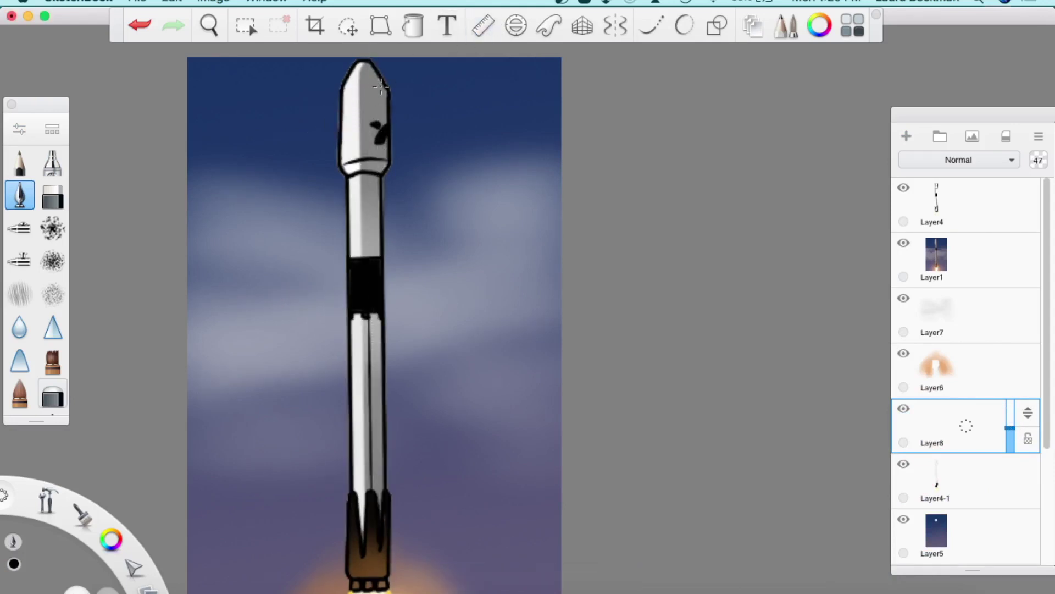
Reduce the airbrush size and soften the shading along the fairing and body with black strokes
double_click(52, 162)
left_click_drag(525, 209, 508, 209)
left_click_drag(360, 107, 358, 61)
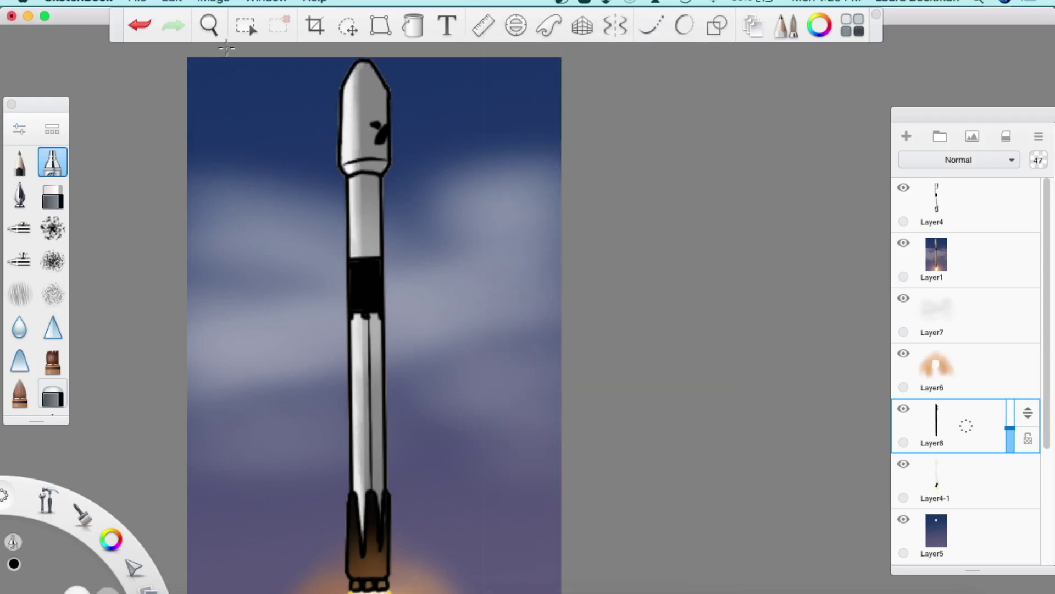
left_click(209, 25)
left_click_drag(282, 396, 384, 329)
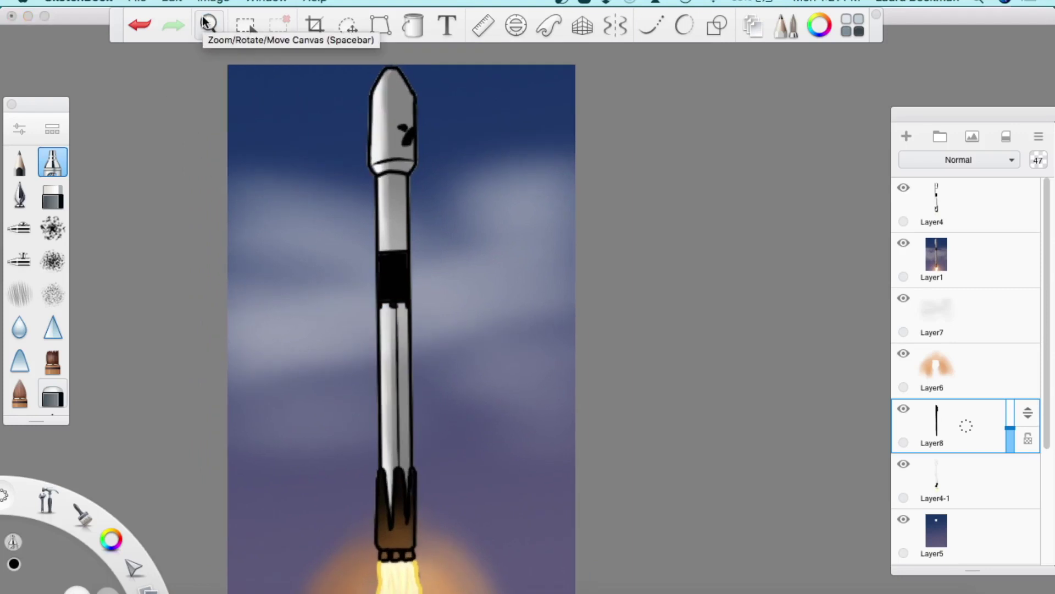
left_click(204, 22)
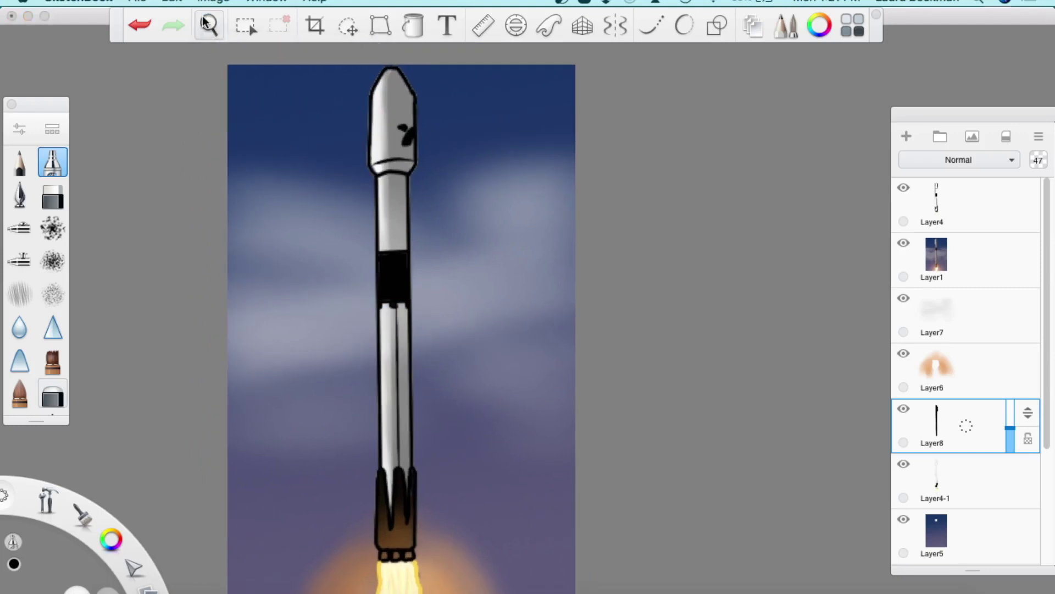